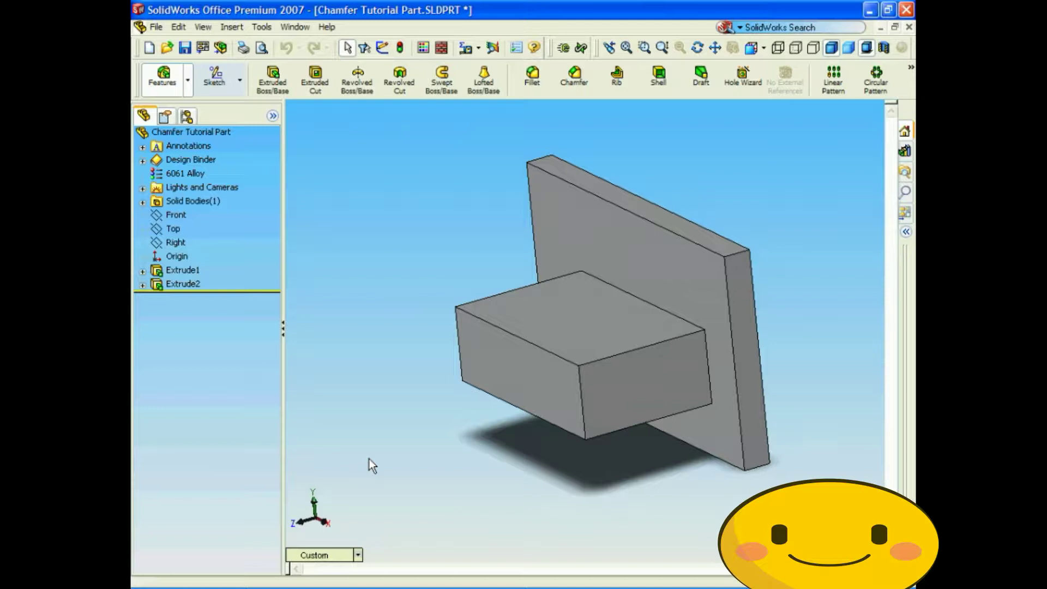
Start an angle-distance chamfer with a distance of 10 mm and an angle of 45 degrees.
click(574, 76)
click(182, 257)
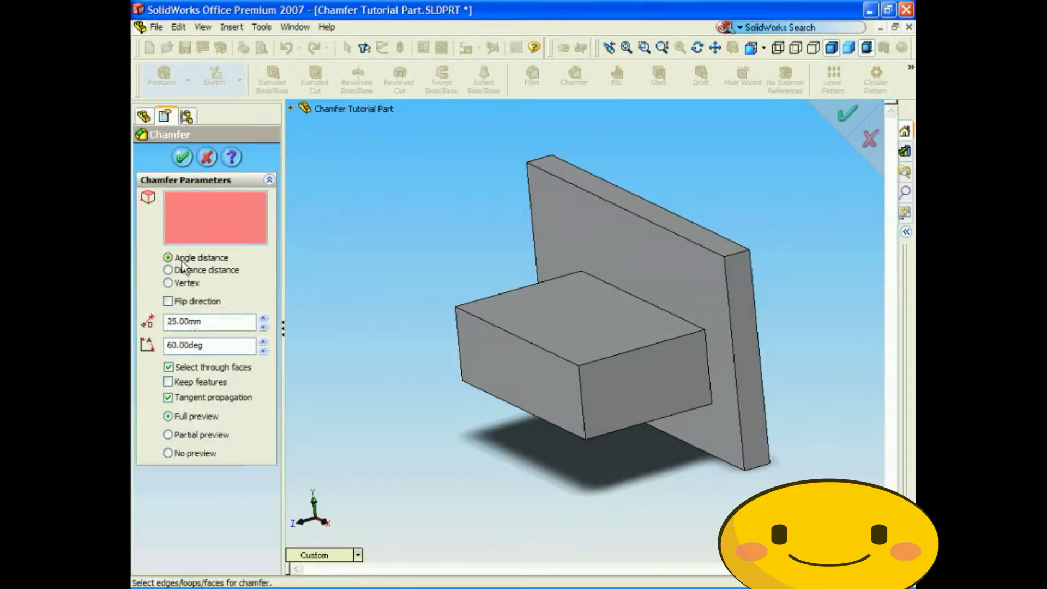
double_click(221, 320)
text(10)
key(Return)
key(Tab)
text(45)
key(Return)
Apply the 10 mm, 45-degree chamfer to the block's upper front edge.
click(473, 315)
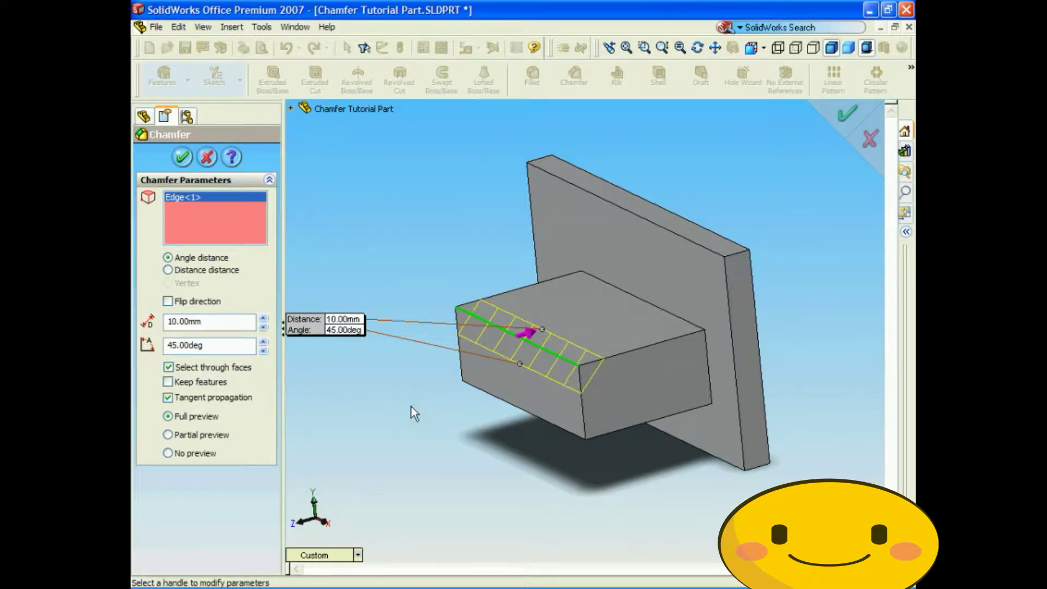
key(Left)
key(Left)
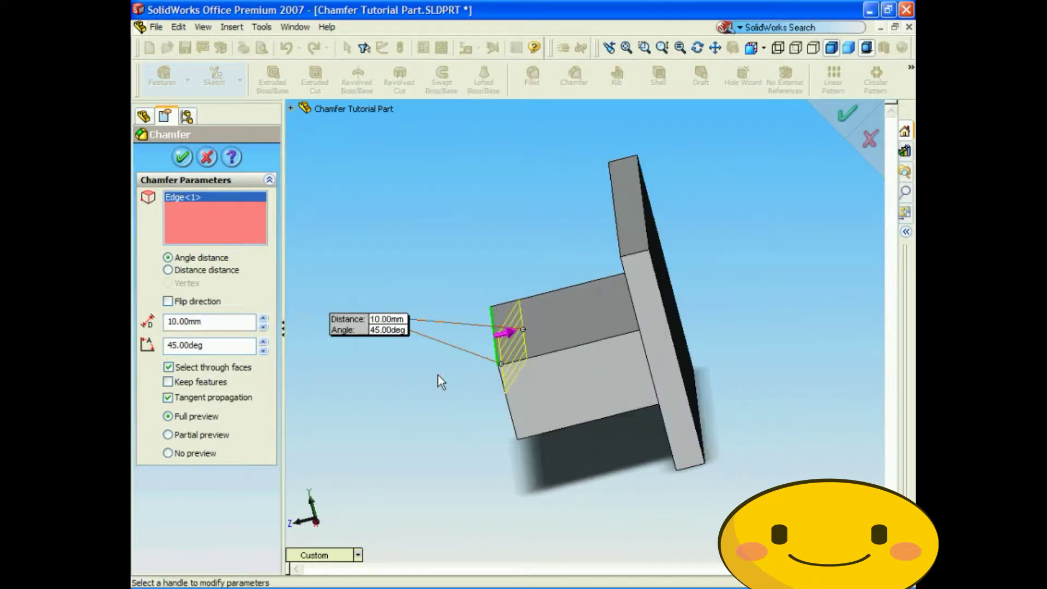
key(Right)
key(Right)
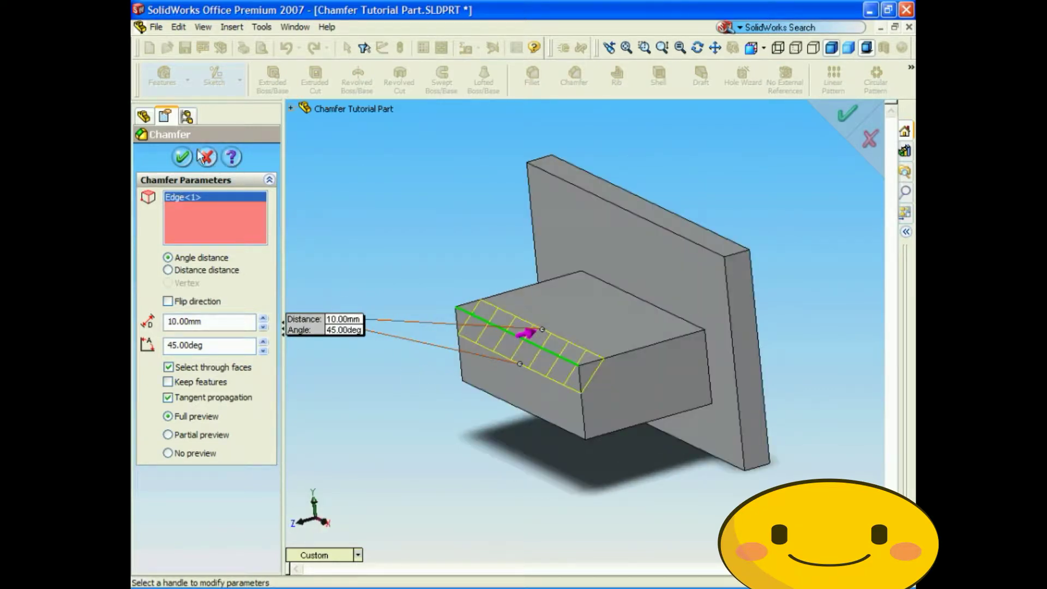
click(182, 158)
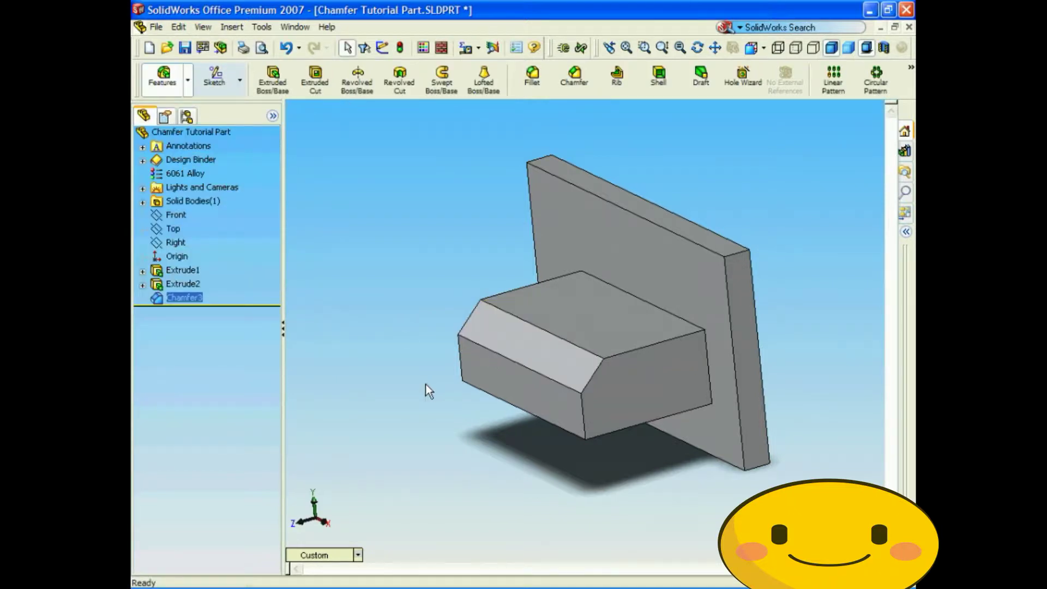
Chamfer the inner edge where the block's top face meets the plate, using 10 mm at 45 degrees.
key(Right)
key(Left)
click(576, 79)
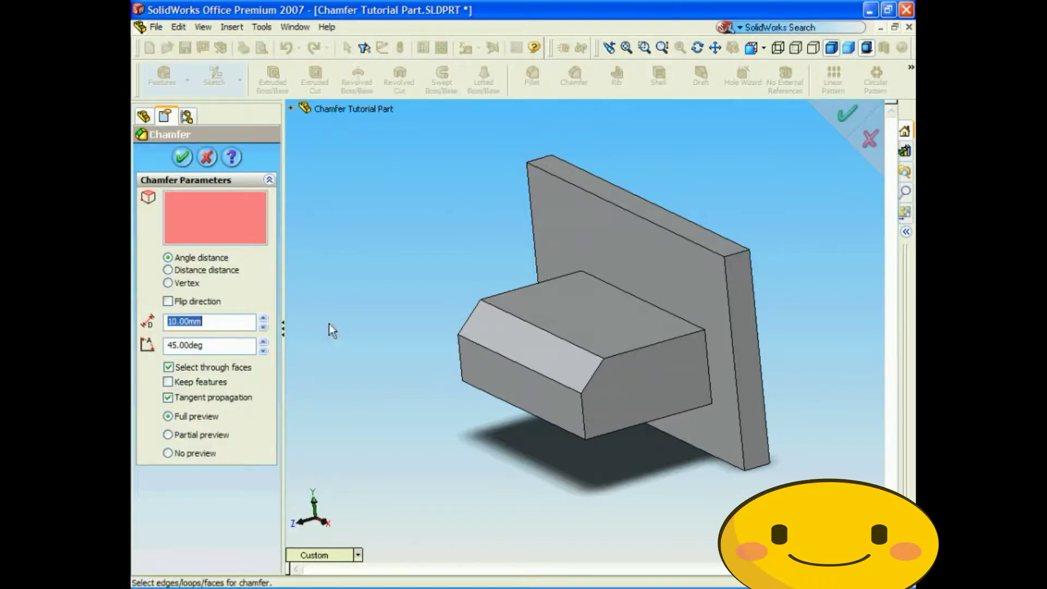
click(588, 278)
middle_drag(417, 246, 418, 246)
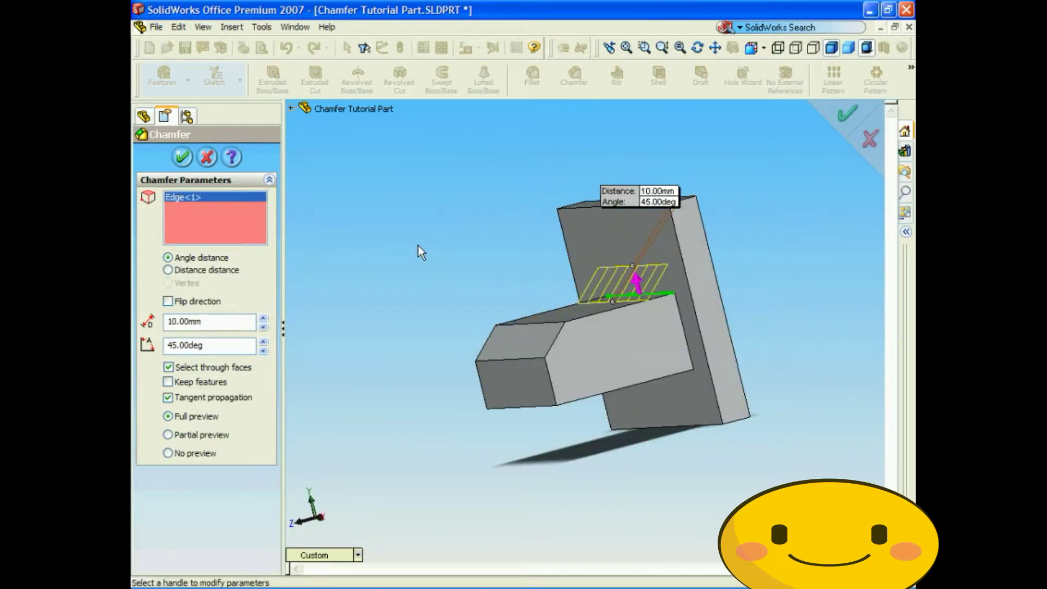
click(182, 159)
Start another angle-distance chamfer with a distance of 17.5 mm and an angle of 15 degrees.
middle_drag(521, 292, 496, 211)
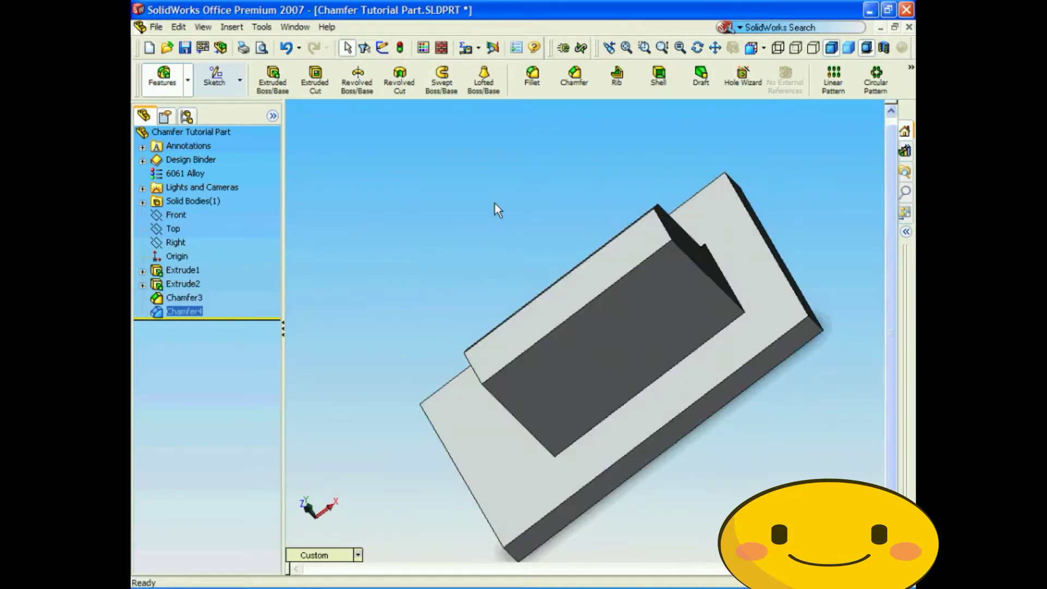
click(574, 77)
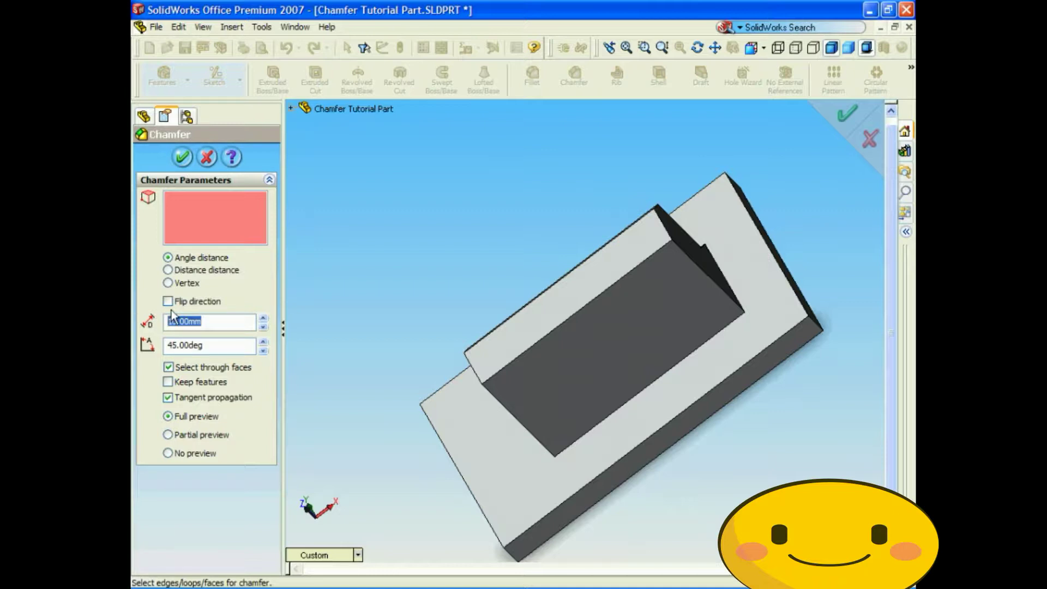
text(17.5)
key(Return)
double_click(214, 344)
text(15)
key(Return)
Apply the 17.5 mm, 15-degree chamfer to the short edge between the block's underside and right end face, with its direction flipped.
click(686, 259)
key(Down)
key(Down)
key(Down)
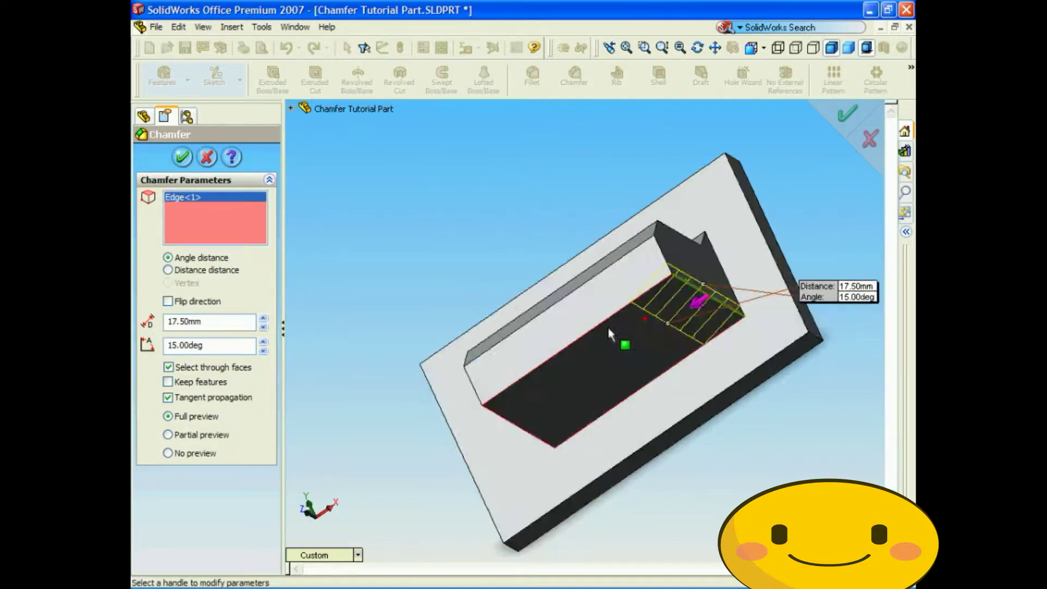
key(Down)
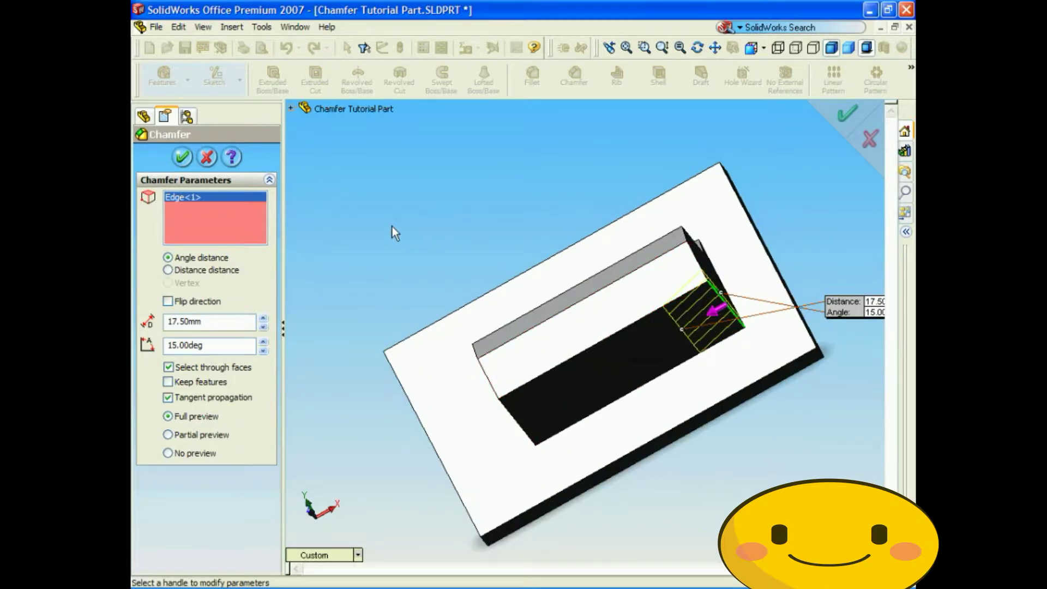
click(168, 301)
click(168, 301)
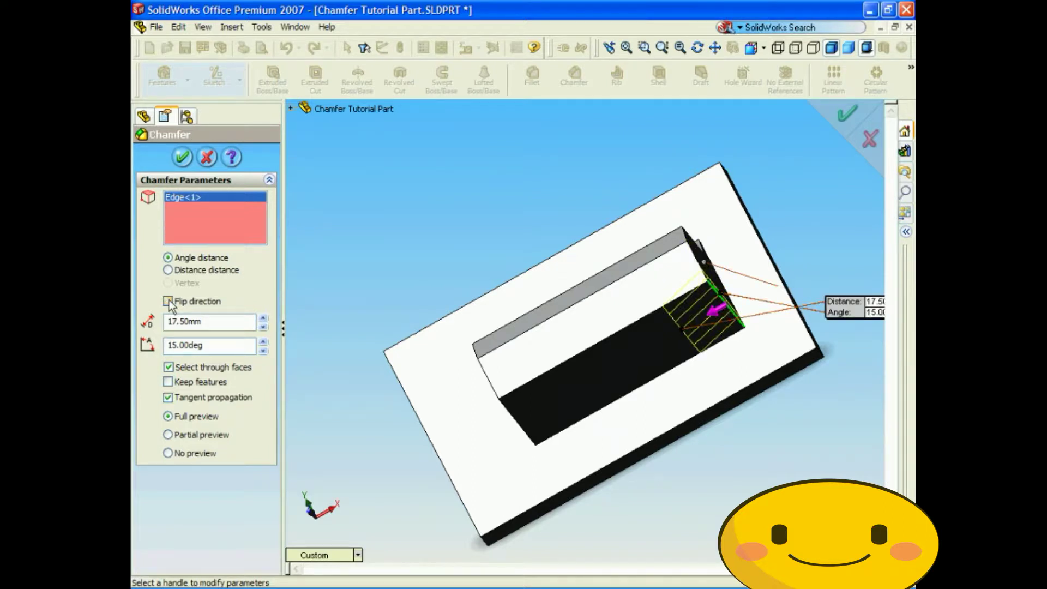
click(168, 301)
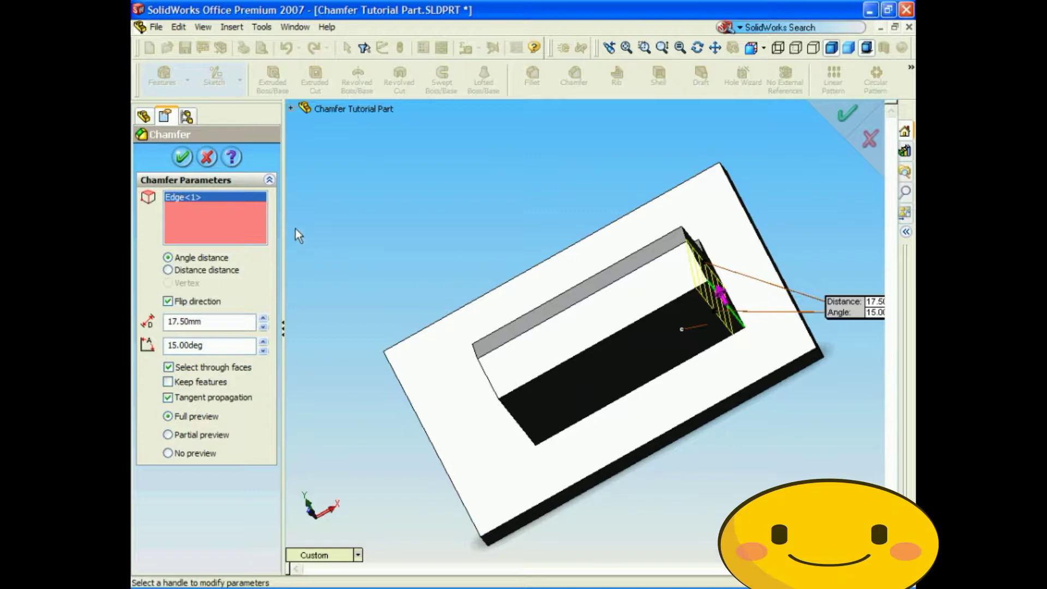
click(182, 157)
Examine the chamfers on the block from several viewing angles.
mouse_move(339, 194)
middle_down()
mouse_move(462, 217)
mouse_move(425, 204)
mouse_move(755, 299)
middle_up()
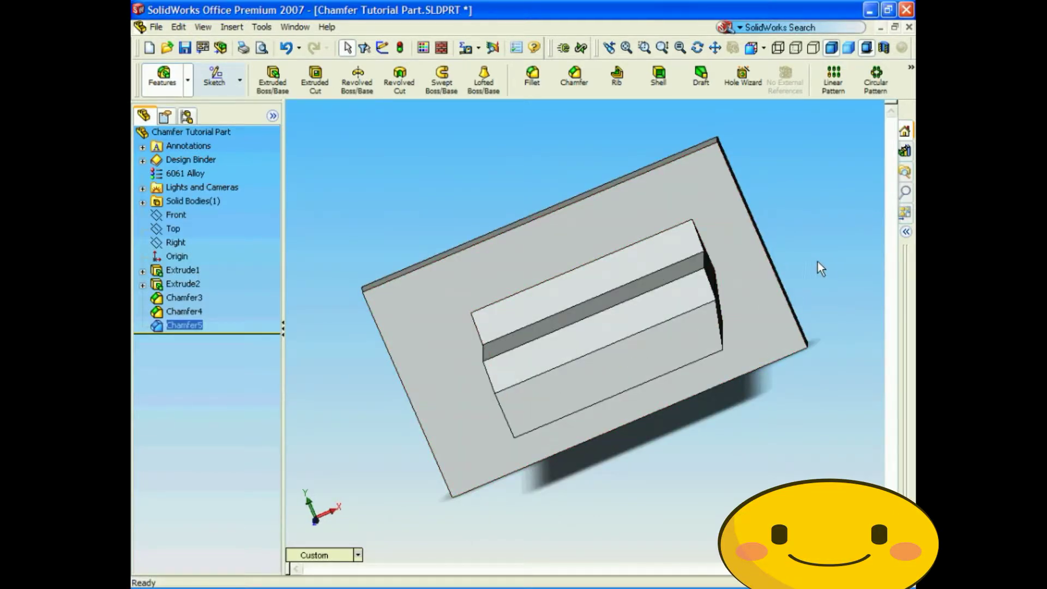
key(Up)
key(Up)
key(Up)
key(Up)
key(Left)
key(Left)
key(Left)
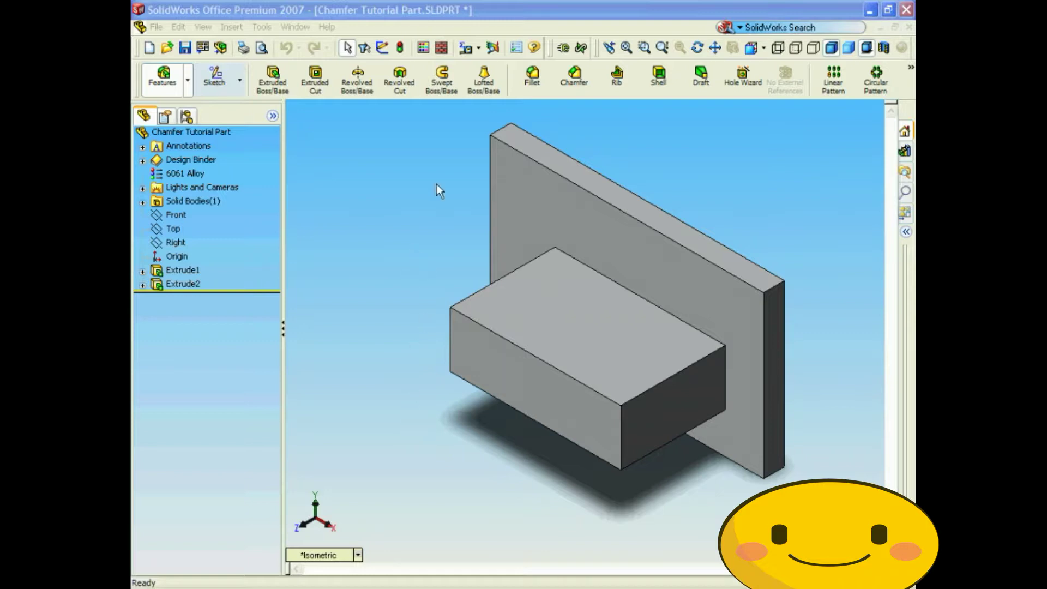
Start a distance-distance chamfer on the block's upper front edge and set Distance 1 to 10 mm.
click(574, 77)
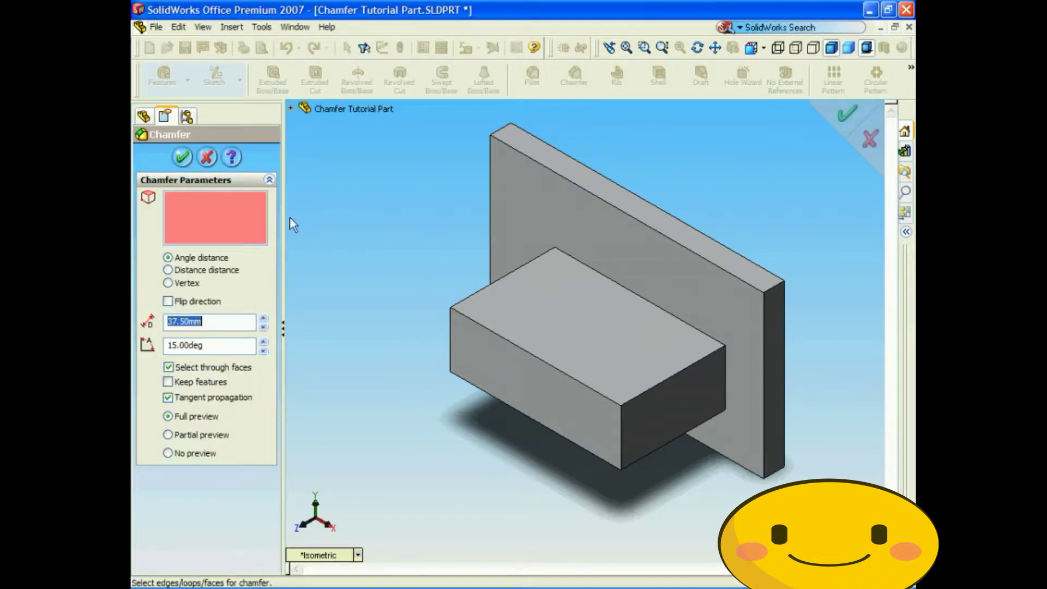
click(198, 270)
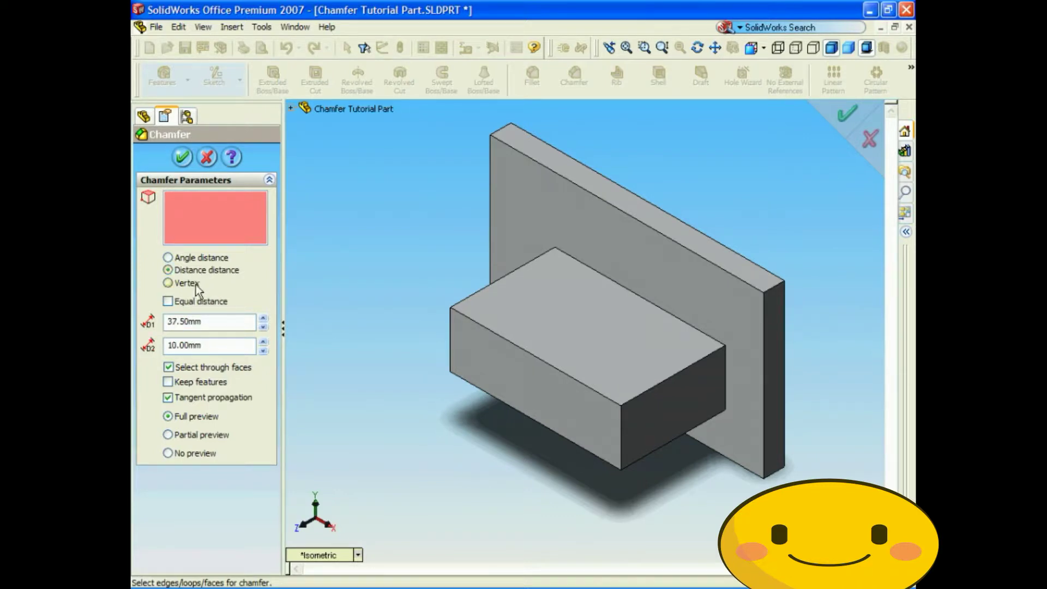
double_click(202, 321)
click(467, 323)
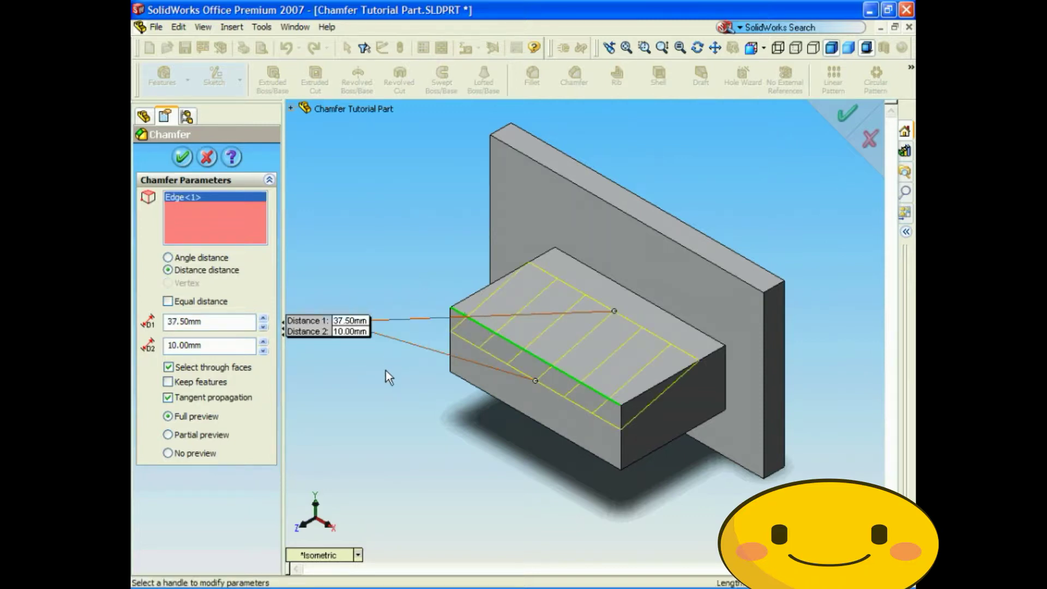
key(Left)
key(Left)
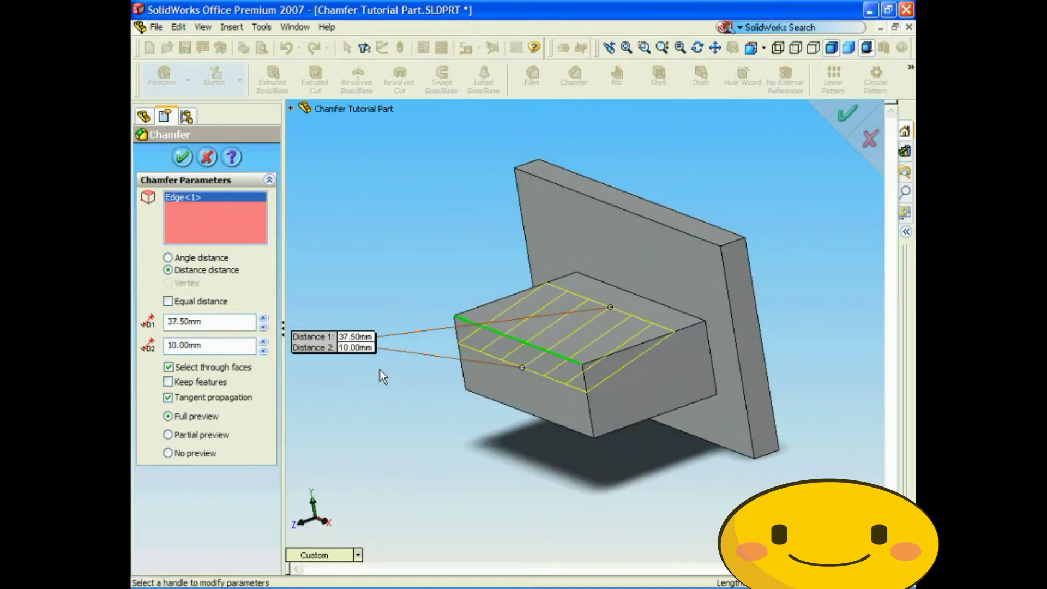
click(208, 321)
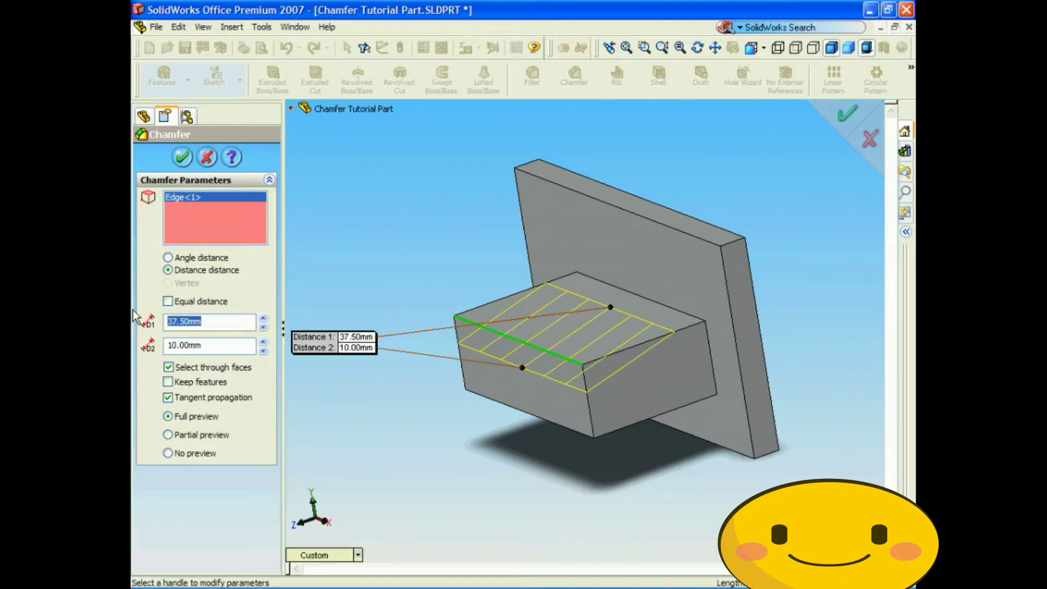
text(10)
key(Return)
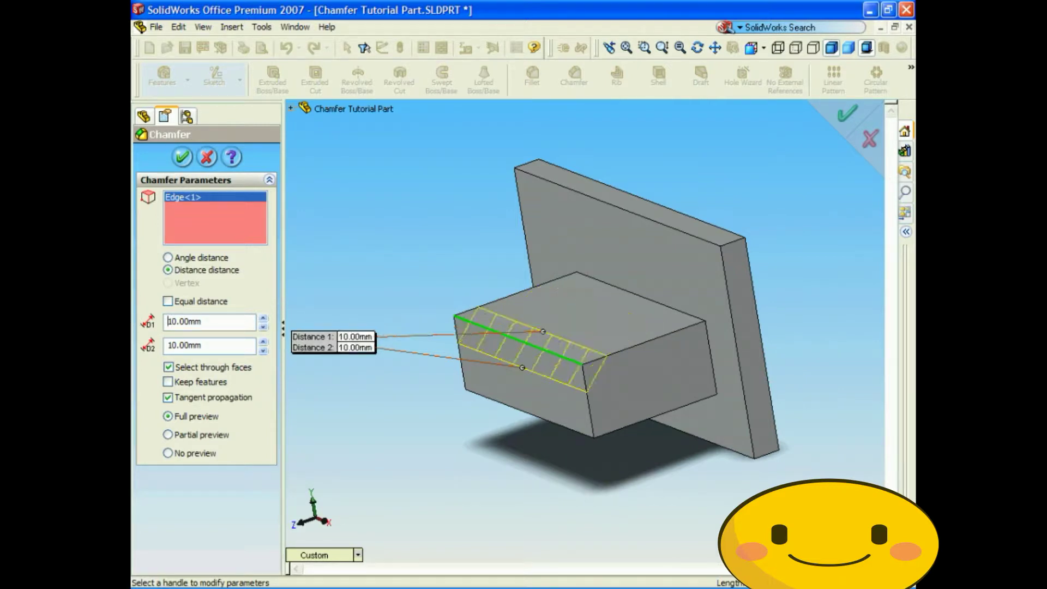
Set Distance 1 to 40 mm and Distance 2 to 10 mm, and apply the chamfer to the upper front edge.
click(263, 318)
click(263, 317)
click(263, 318)
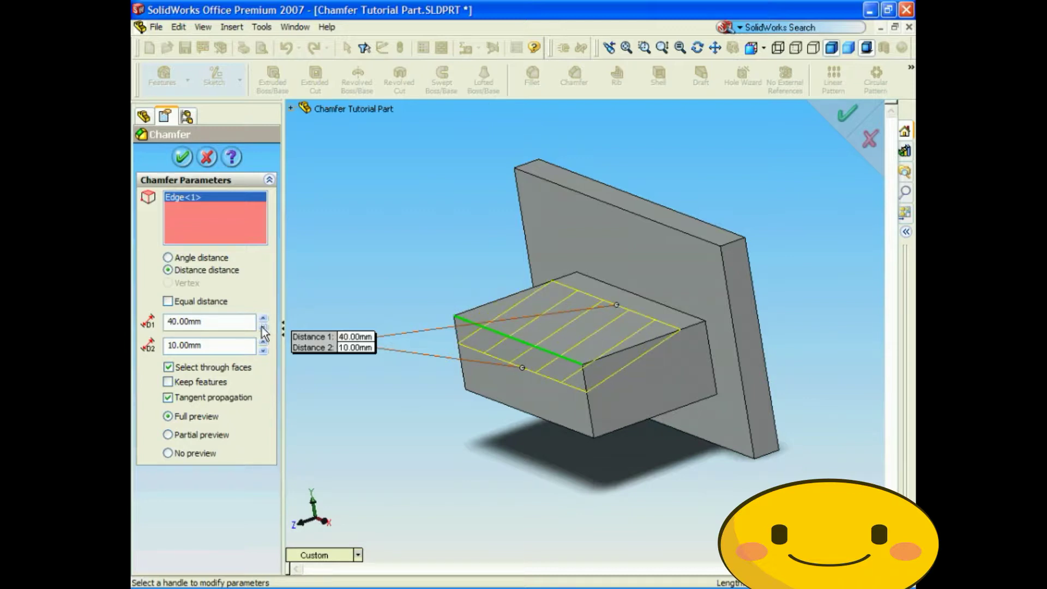
click(263, 341)
click(263, 342)
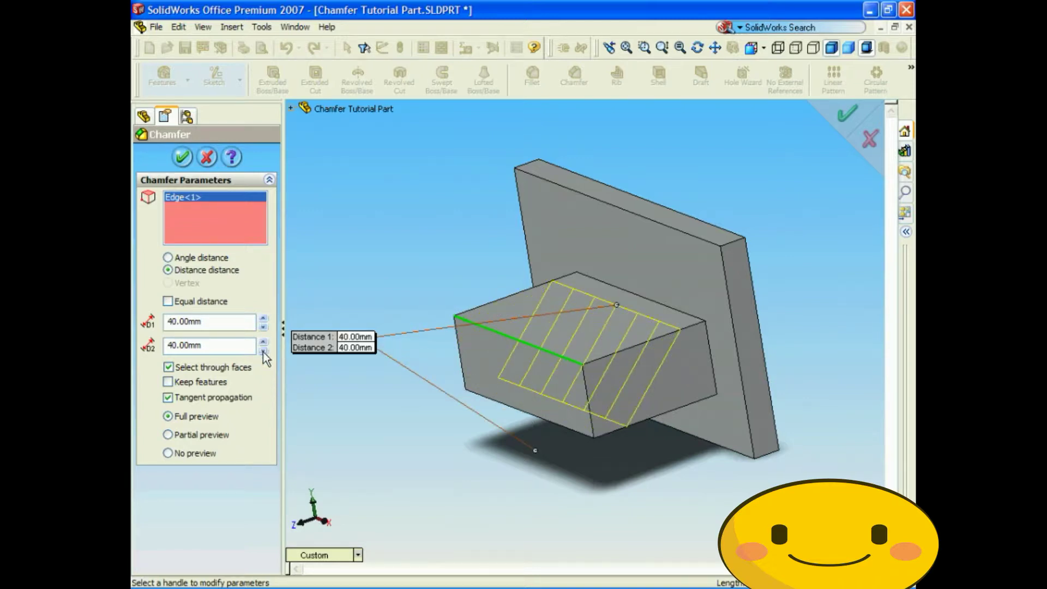
click(263, 351)
click(263, 350)
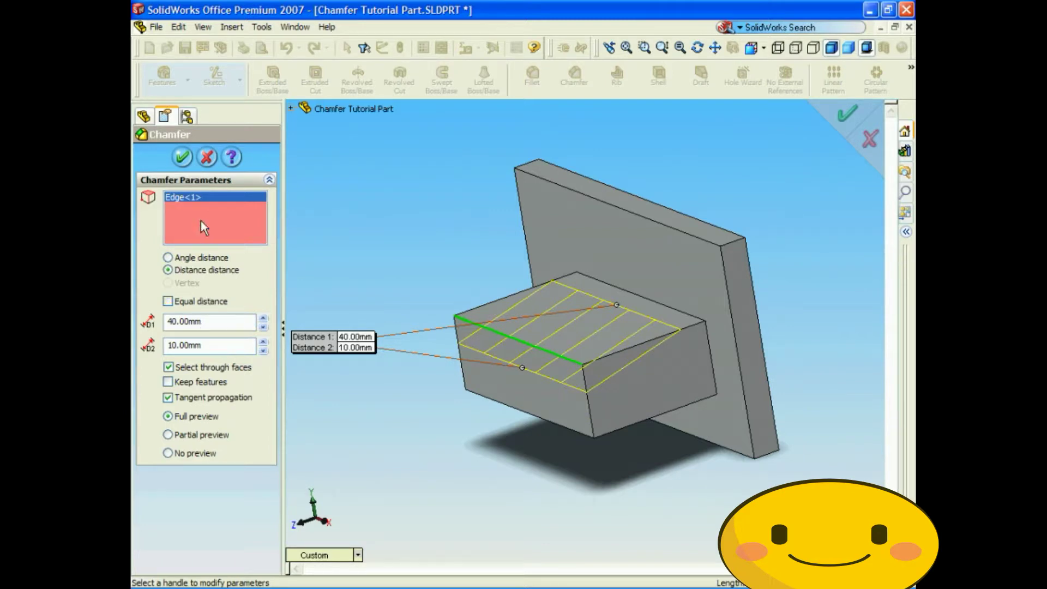
click(182, 159)
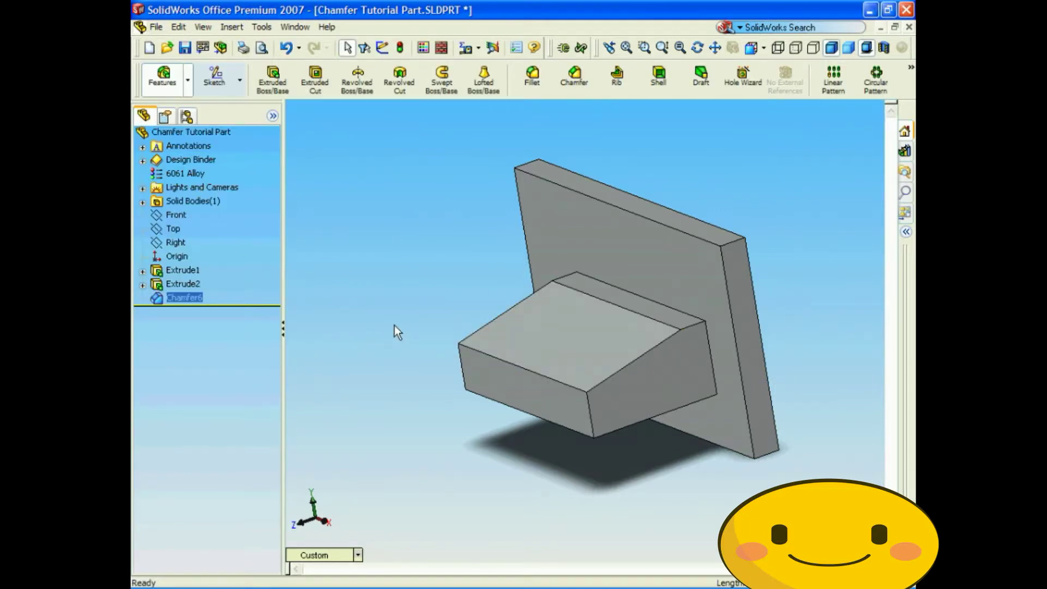
Start a distance-distance chamfer on the inner edge where the block's top face meets the plate.
click(575, 86)
click(597, 280)
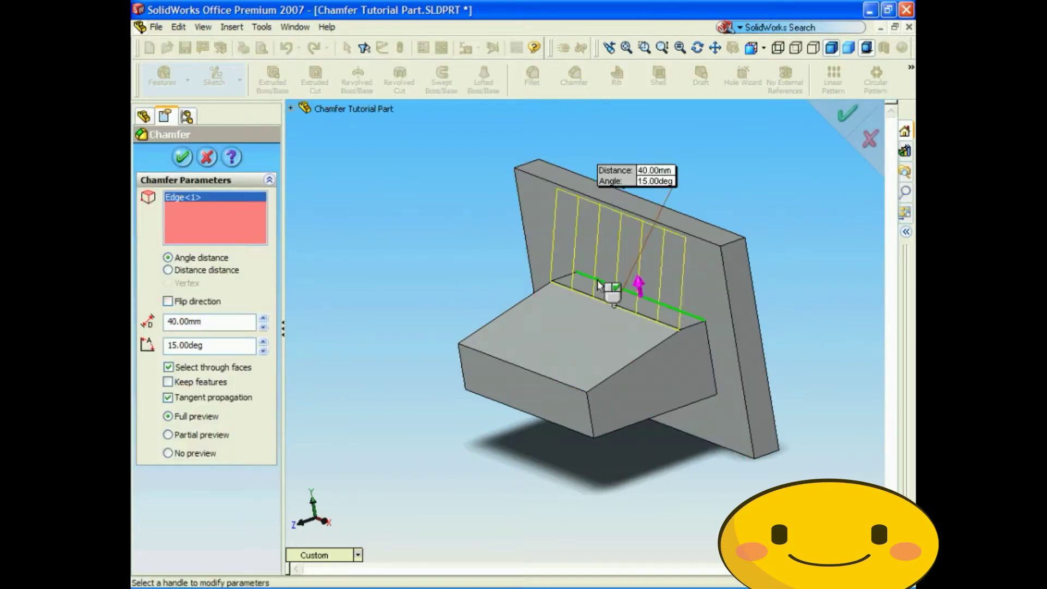
click(178, 269)
click(183, 258)
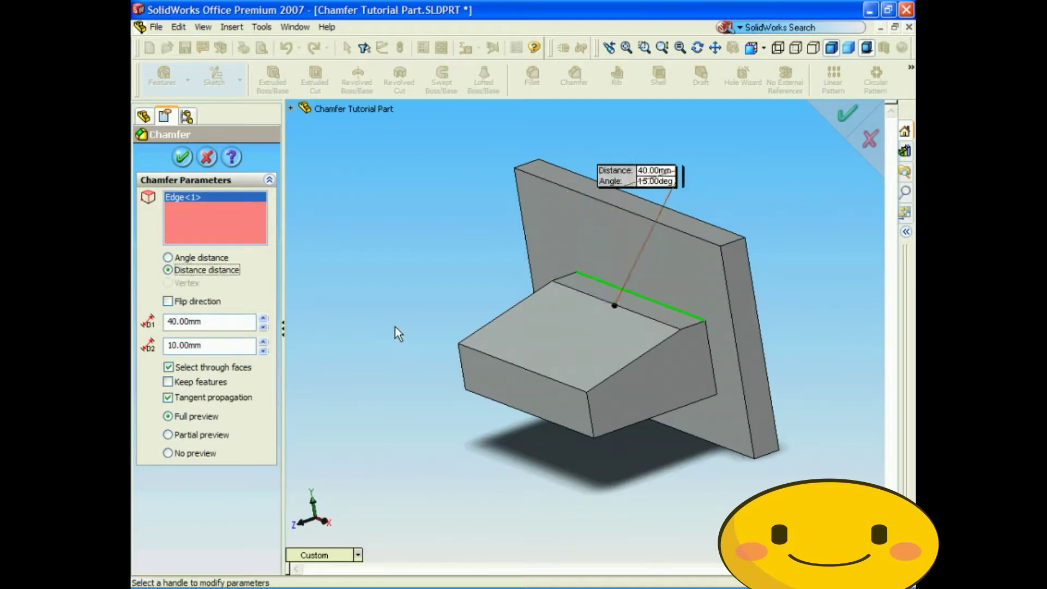
click(178, 270)
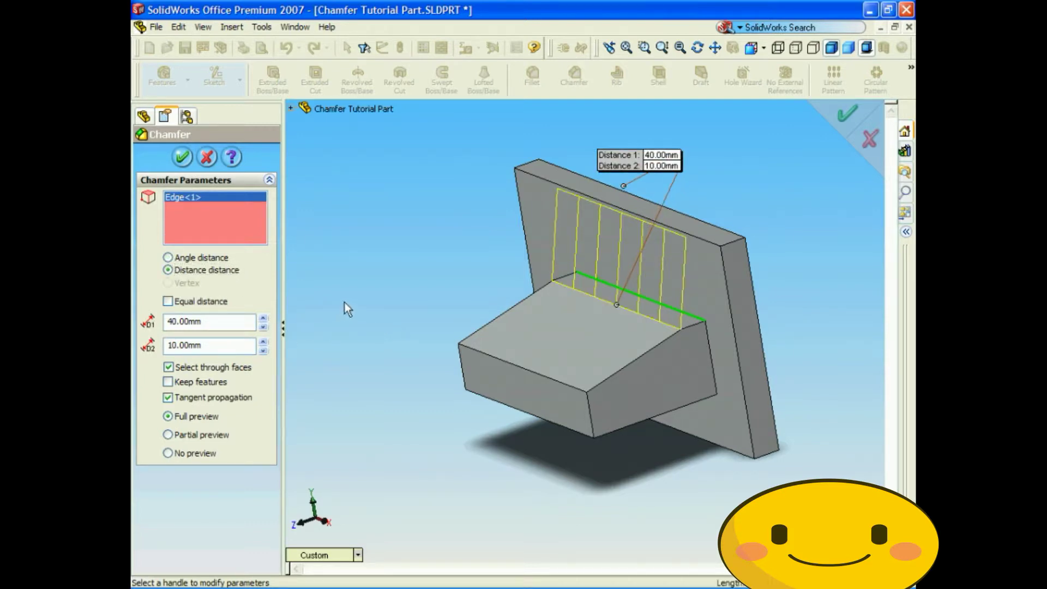
Set Distance 1 to 10 mm, keep Distance 2 at 10 mm, and apply the inner-edge chamfer.
key(Left)
key(Left)
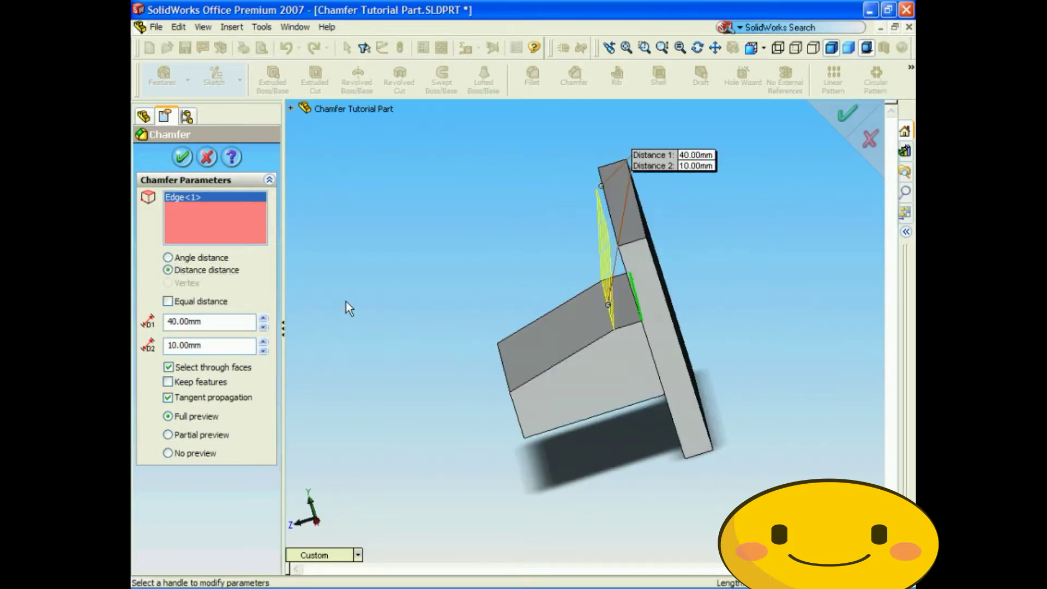
click(263, 320)
click(263, 327)
click(263, 328)
click(263, 328)
click(263, 328)
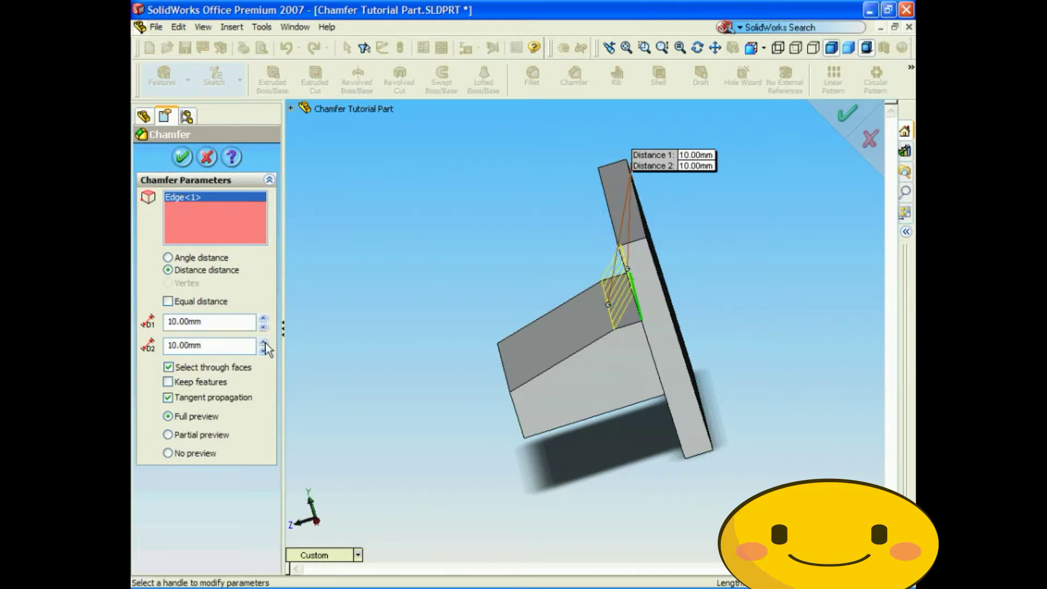
click(182, 158)
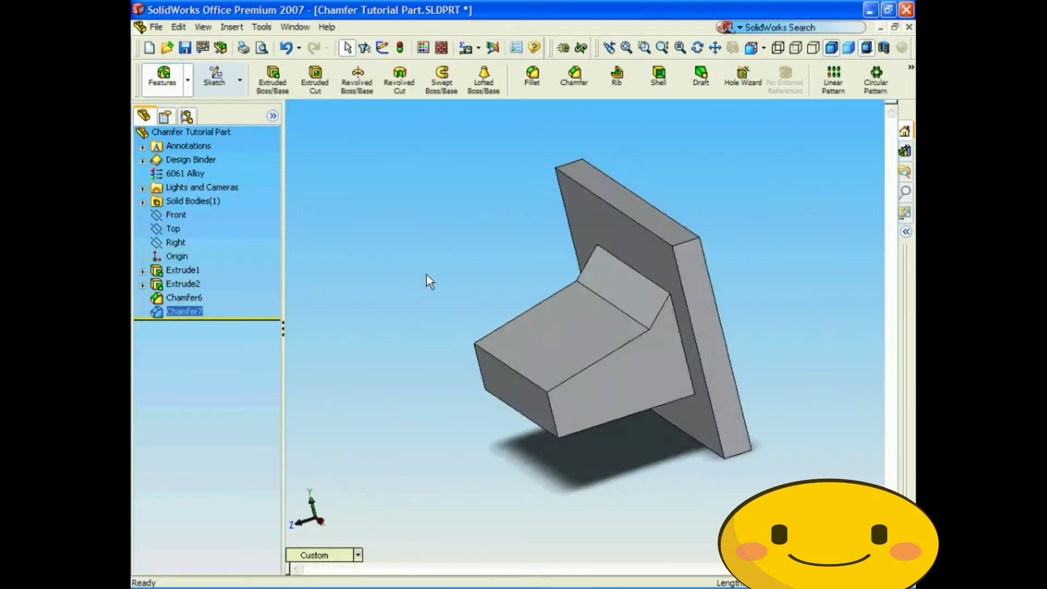
Start a distance-distance chamfer on the inner edge where the block's underside meets the plate.
key(Right)
key(Right)
key(Right)
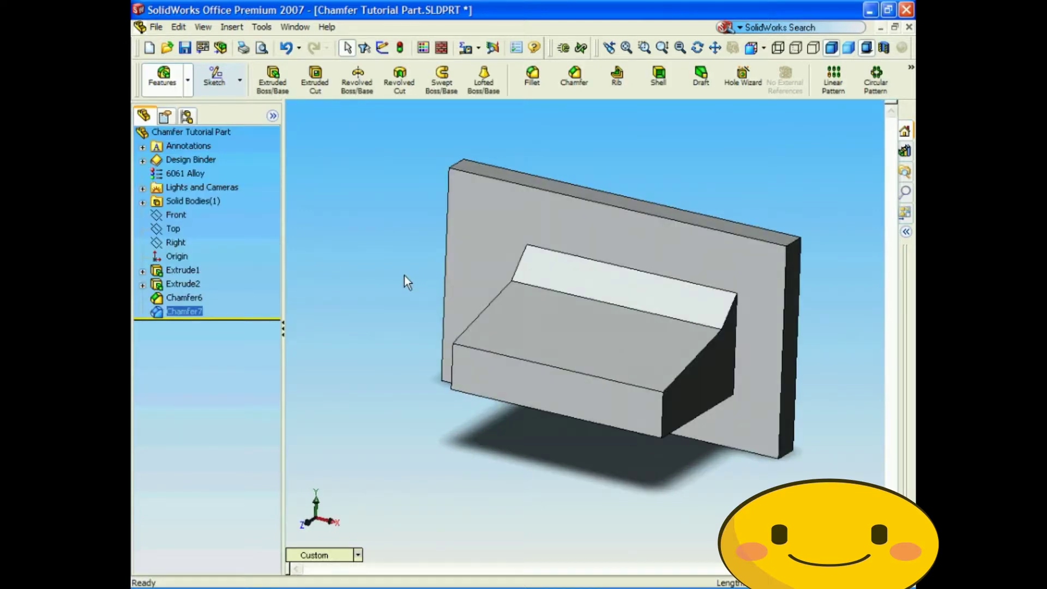
key(Up)
key(Up)
key(Up)
key(Up)
key(Up)
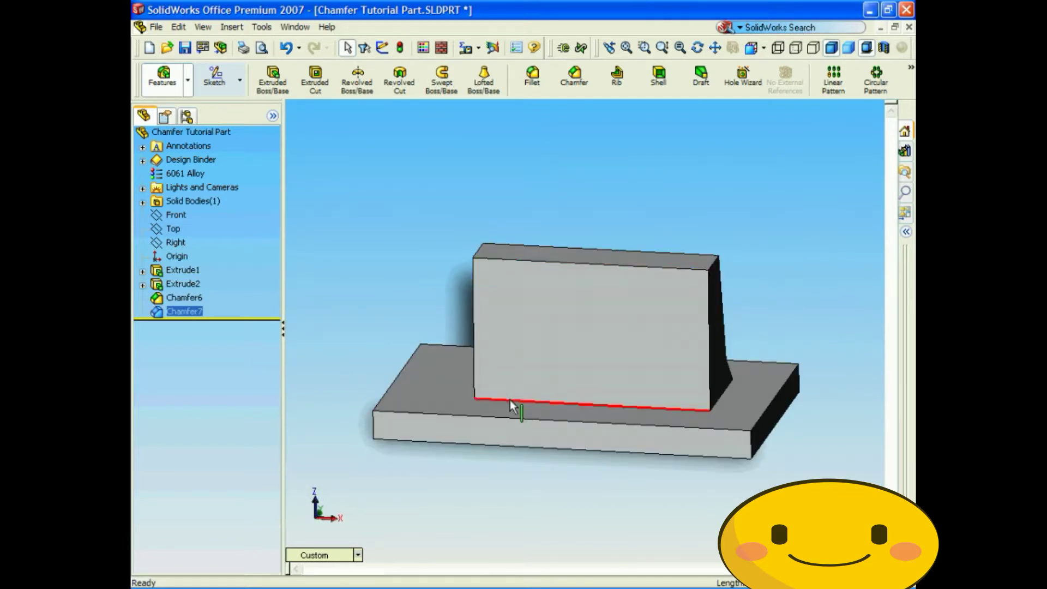
click(509, 399)
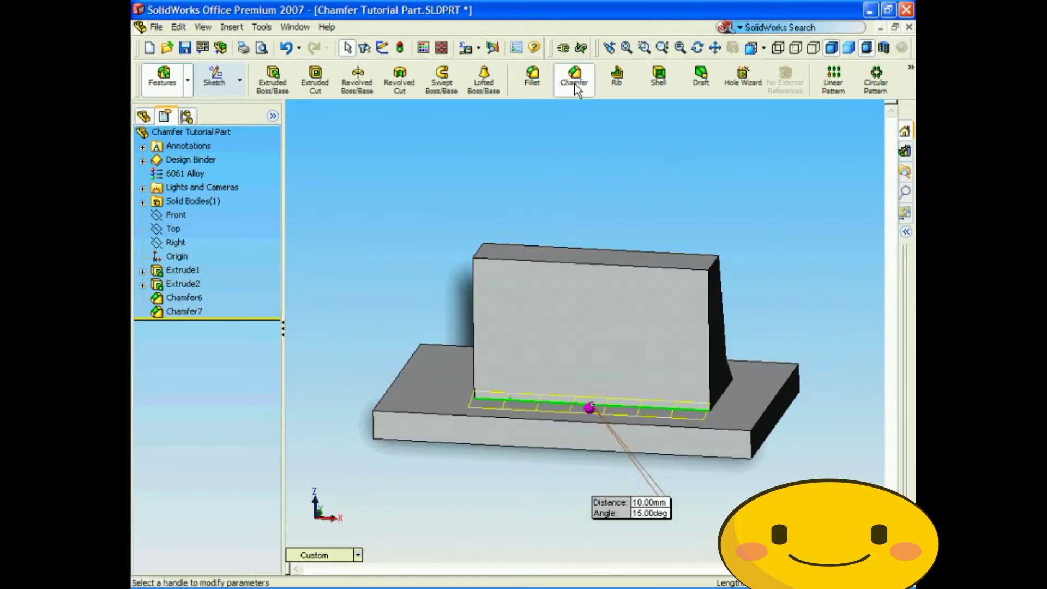
click(574, 84)
click(211, 273)
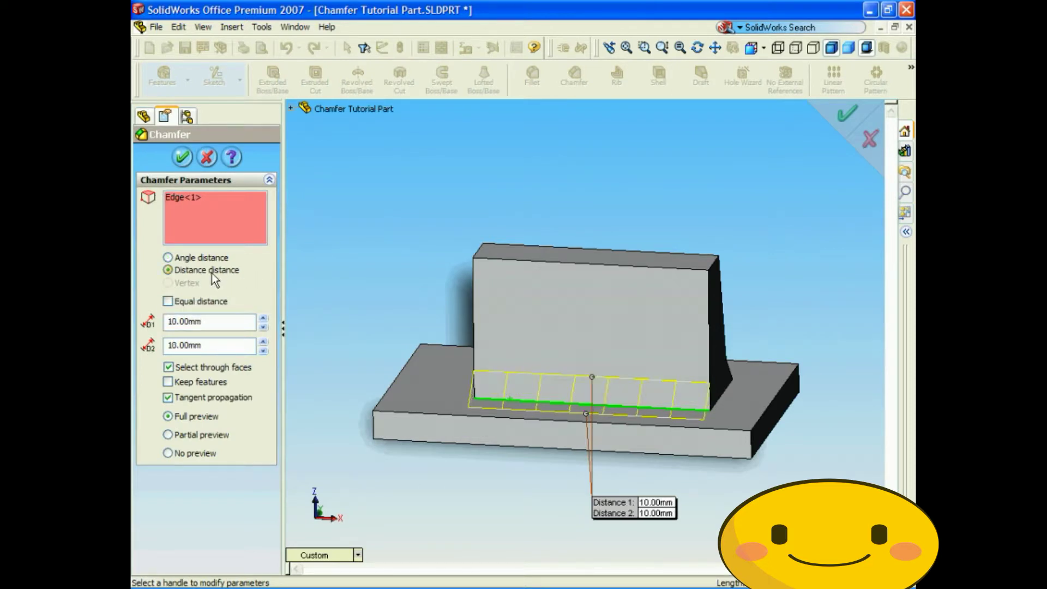
Set Distance 1 to 20 mm, enable Equal distance, and apply the chamfer to the underside's inner edge.
drag(212, 322, 143, 326)
text(20)
key(Return)
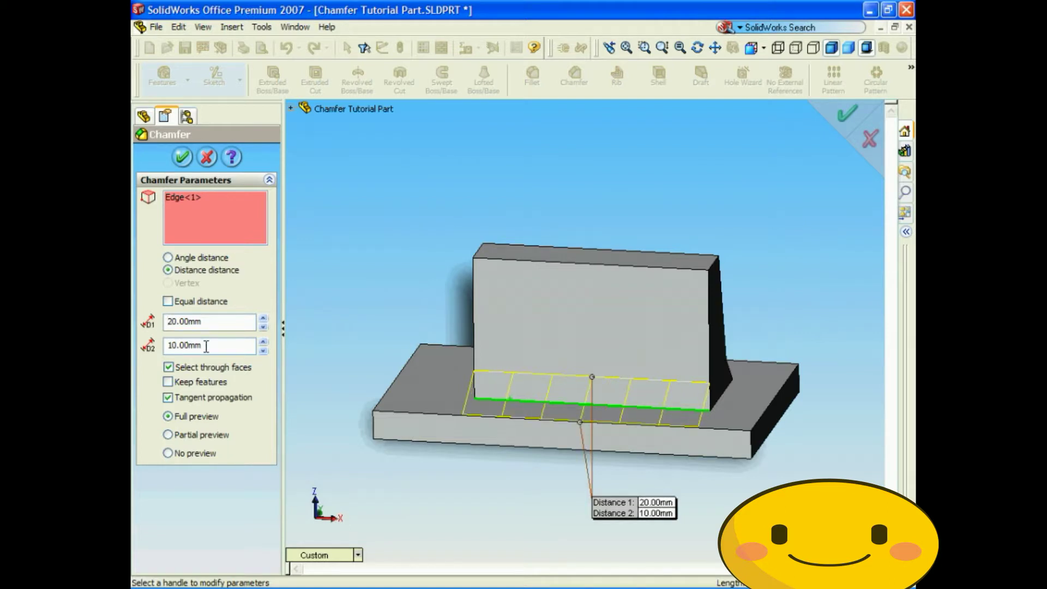
click(168, 300)
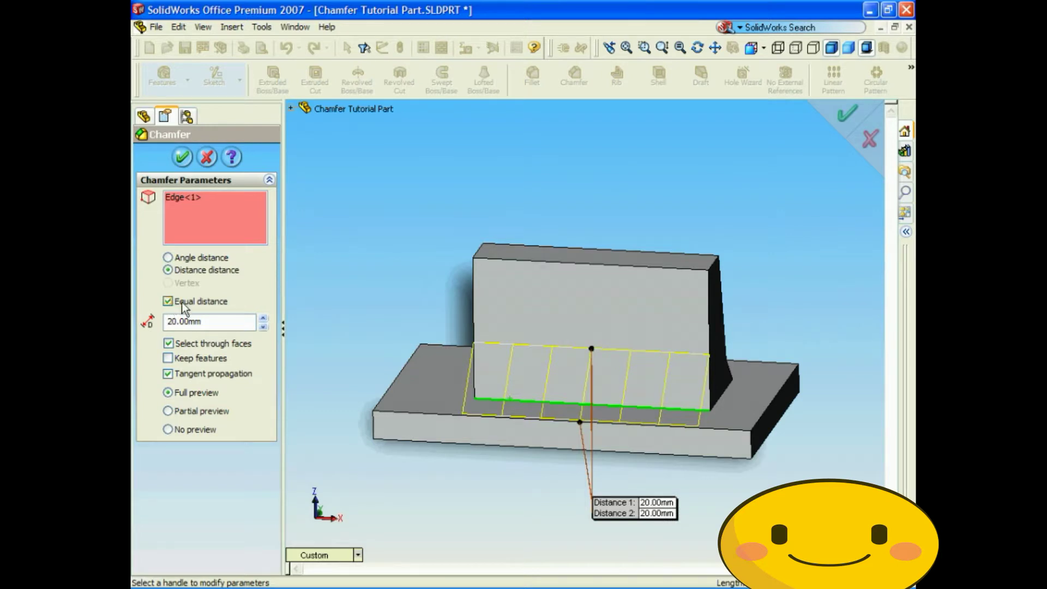
click(183, 157)
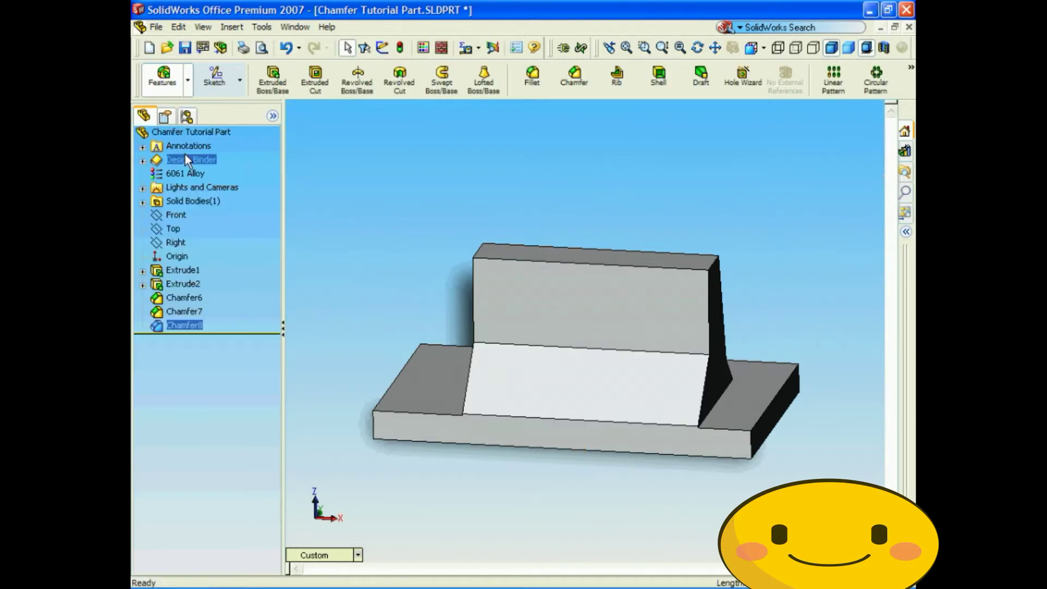
Start a distance-distance chamfer on the short edge between the block's front and right side faces, with Equal distance turned off.
middle_drag(440, 333, 358, 323)
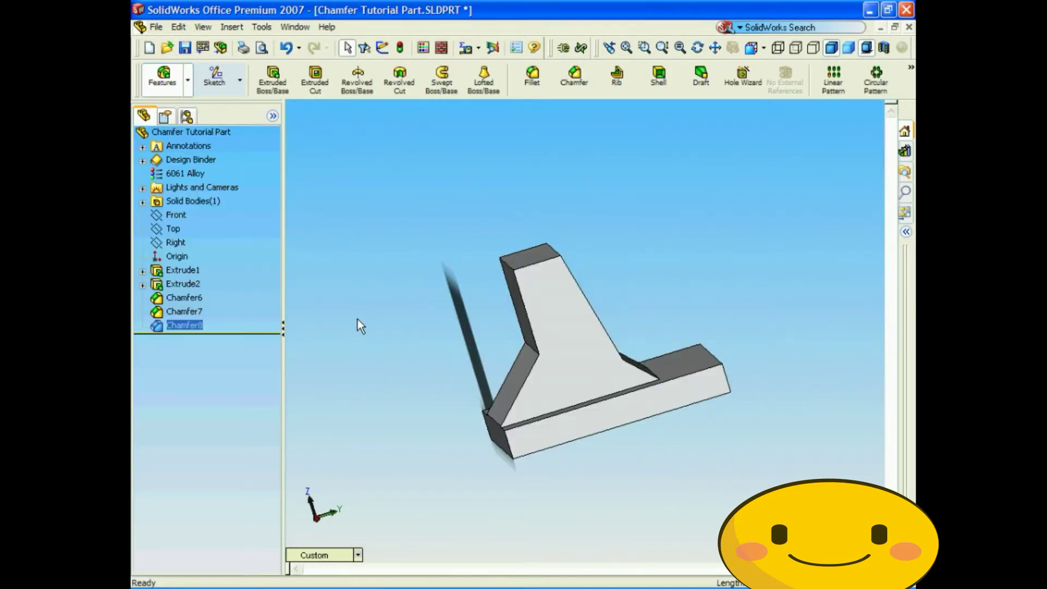
key(Down)
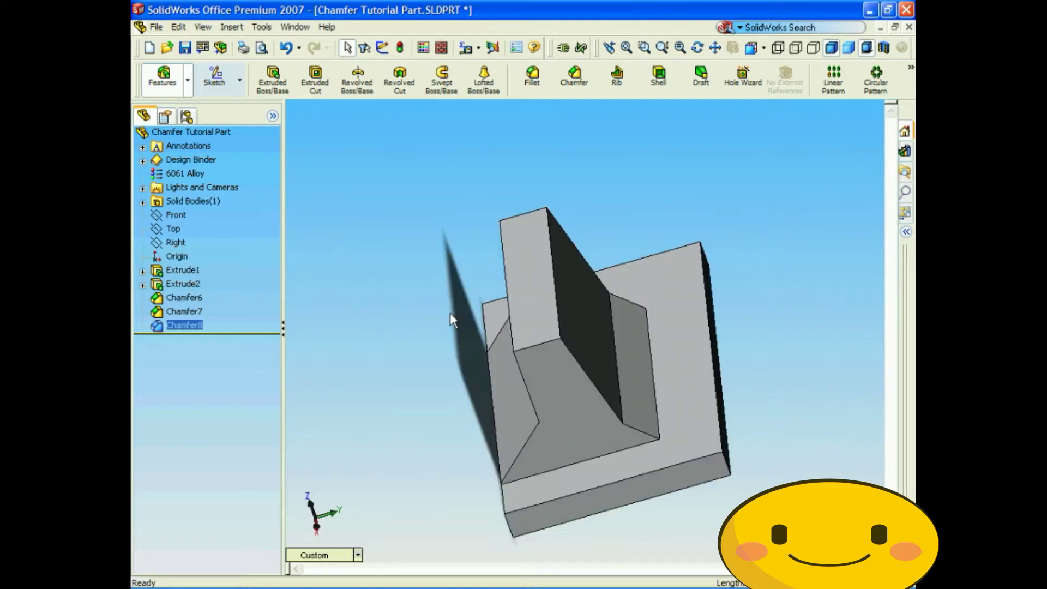
click(536, 346)
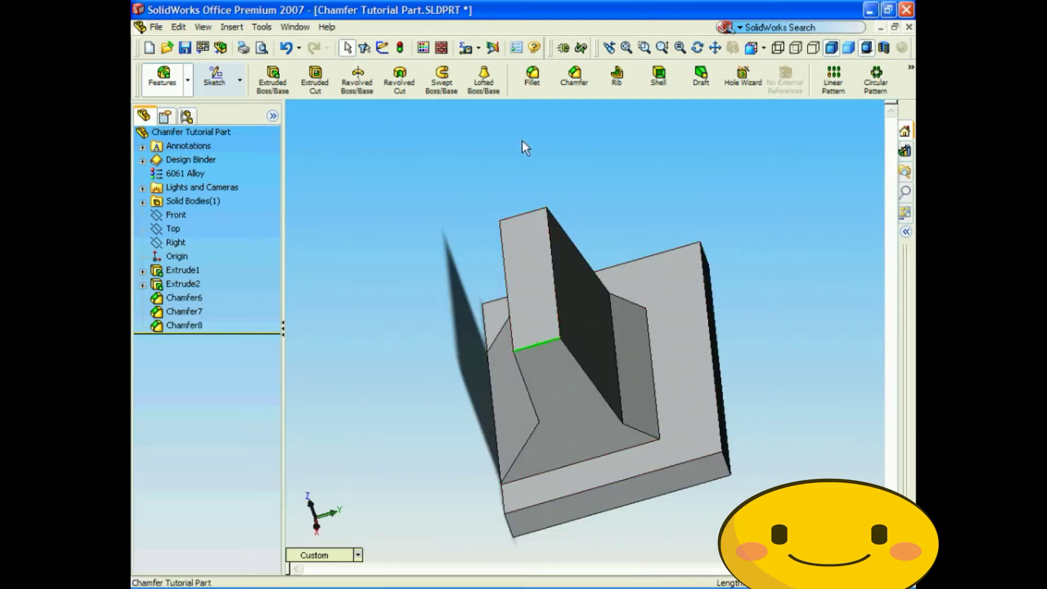
click(574, 82)
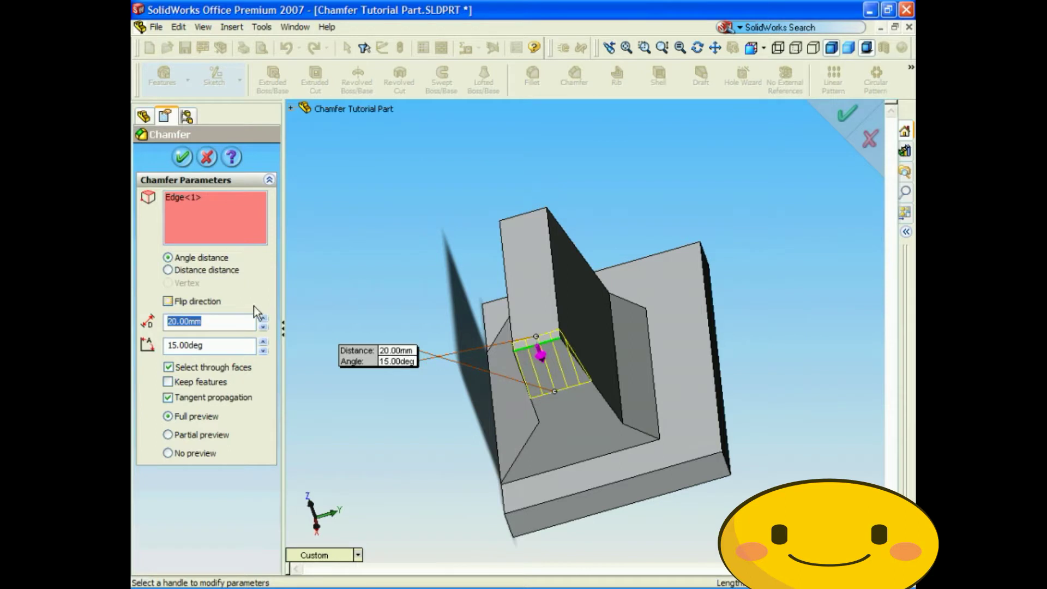
click(190, 270)
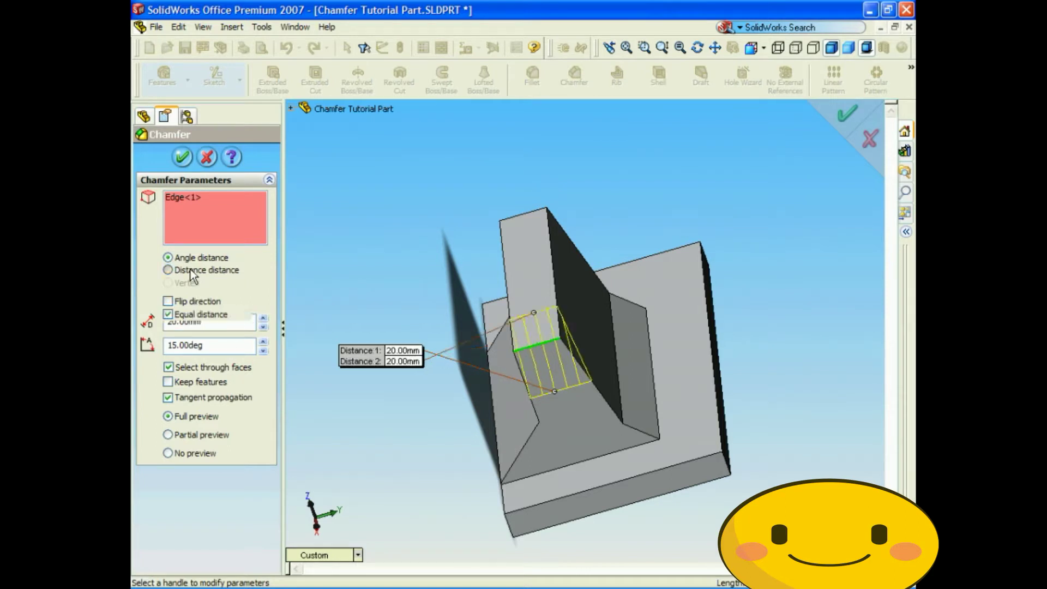
double_click(216, 324)
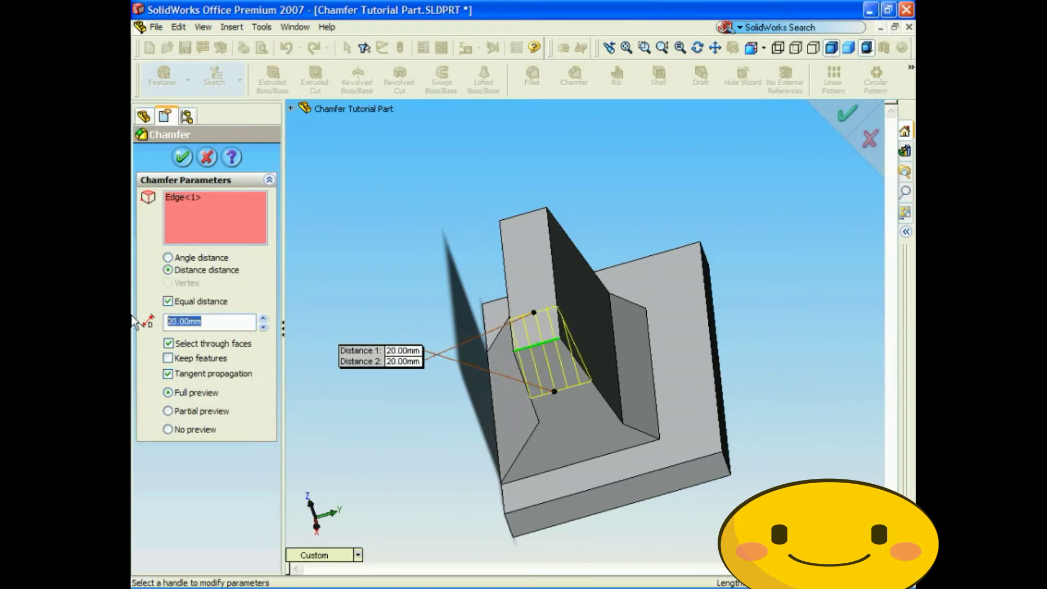
click(168, 301)
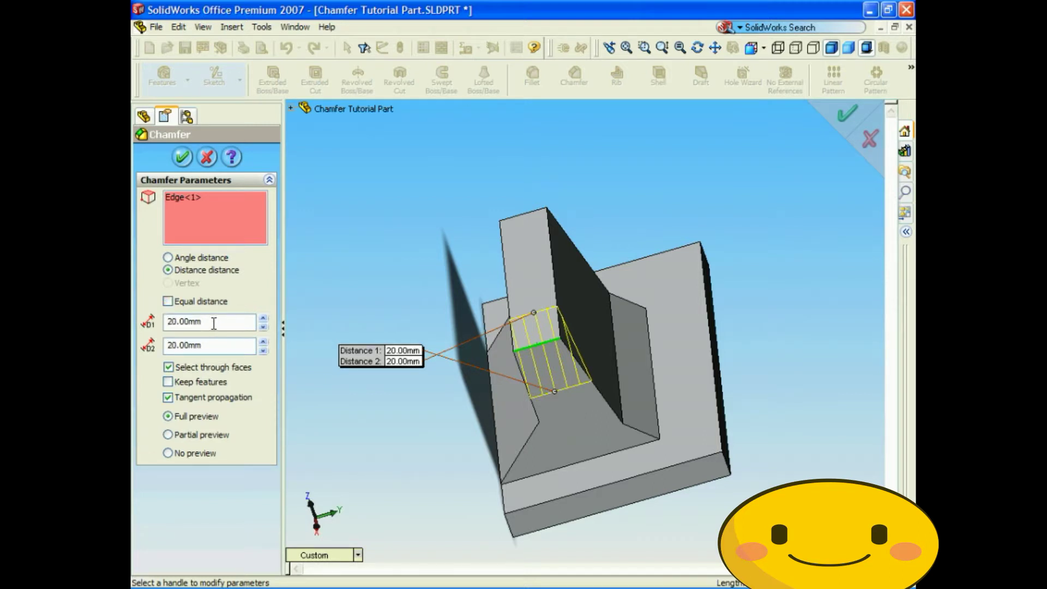
drag(218, 324, 139, 322)
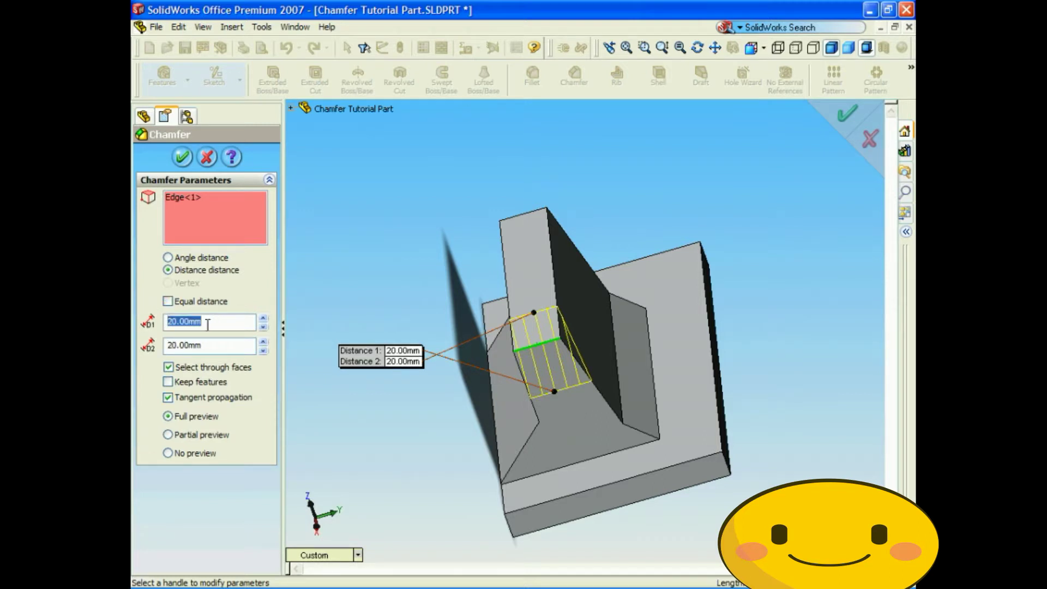
Set Distance 1 to 50 mm and Distance 2 to 90 mm, and apply the chamfer to the block's short front edge.
click(264, 318)
click(263, 318)
click(263, 318)
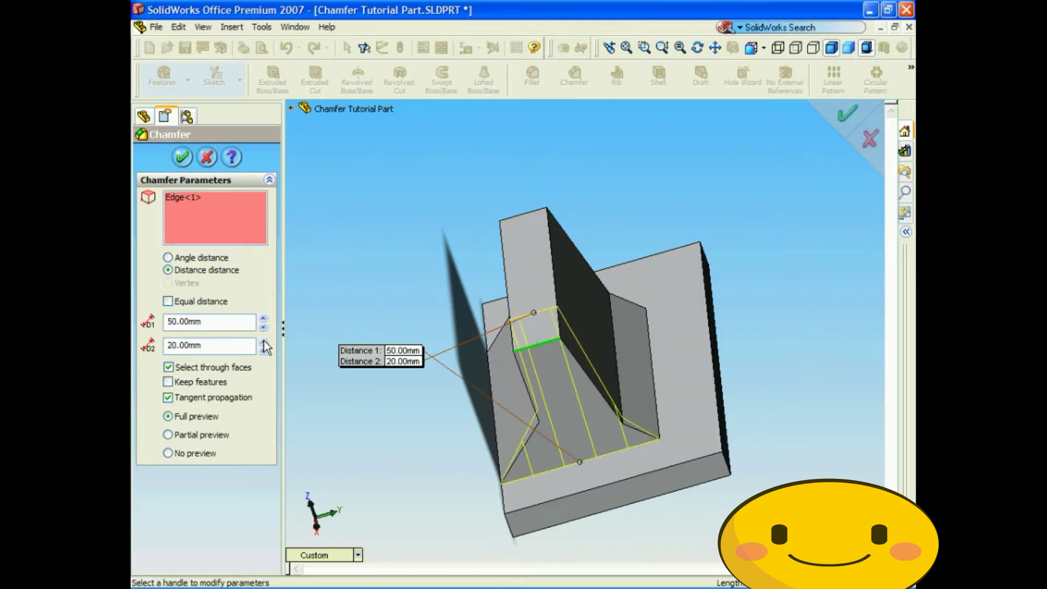
click(264, 342)
click(264, 342)
click(264, 342)
click(263, 342)
click(263, 342)
click(264, 342)
click(264, 341)
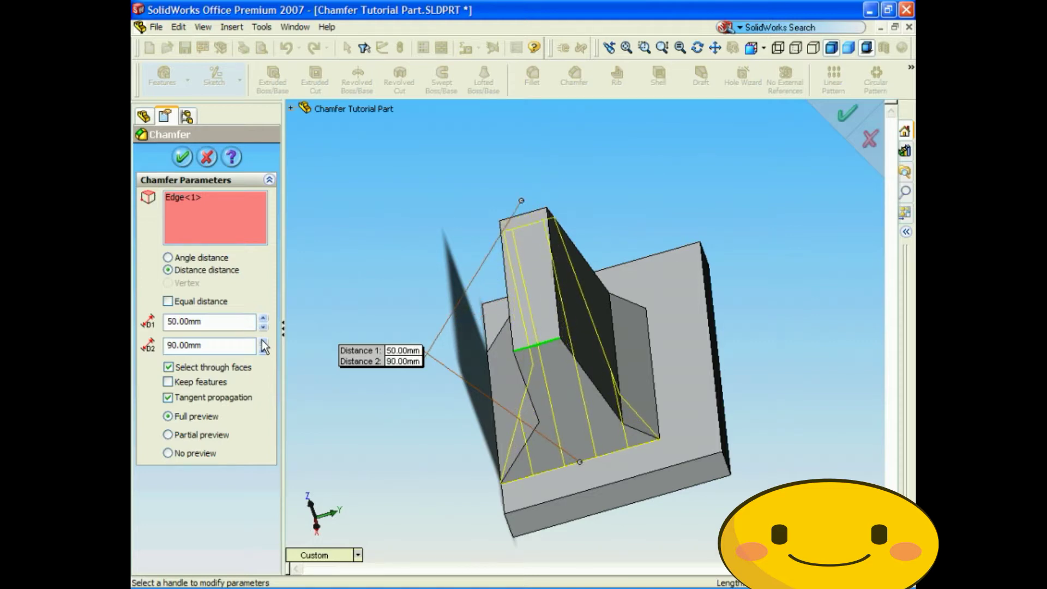
click(182, 157)
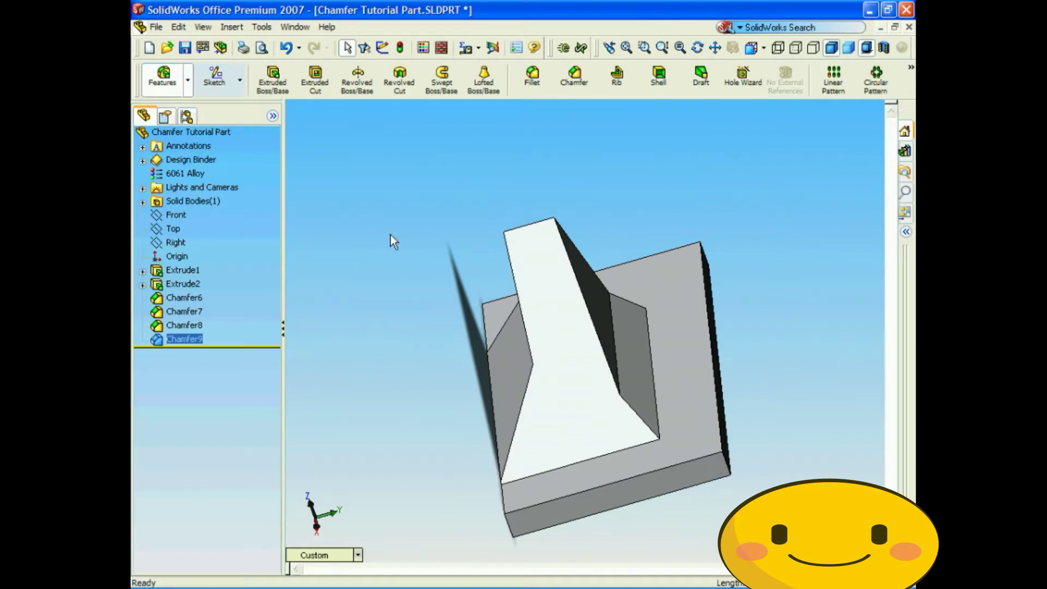
Examine the chamfered block and plate from several sides.
key(Left)
key(Left)
key(Left)
key(Left)
key(Left)
key(Left)
key(Left)
key(Left)
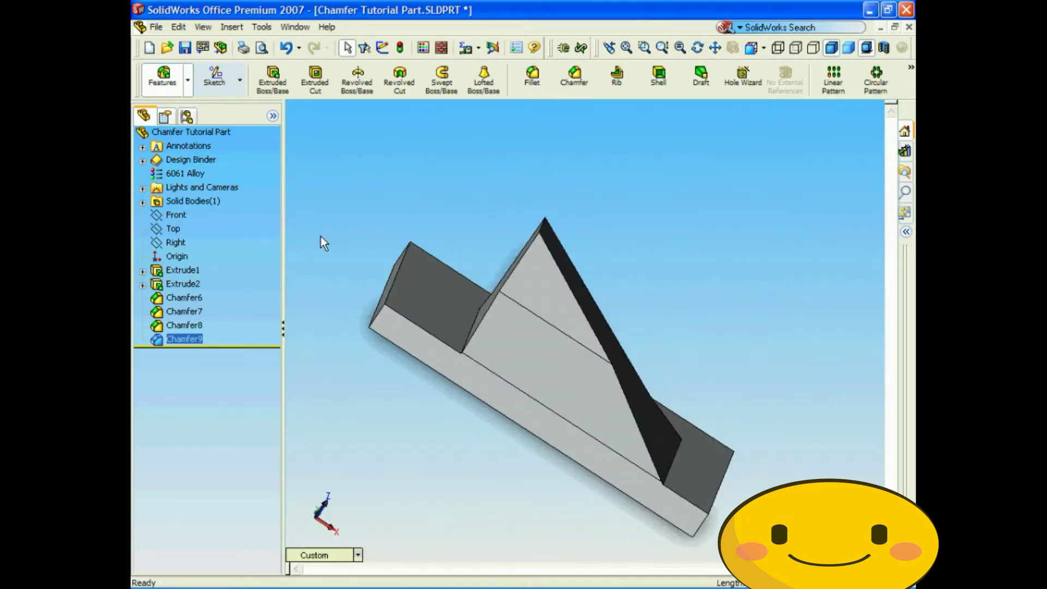
key(Up)
key(Up)
key(Up)
key(Up)
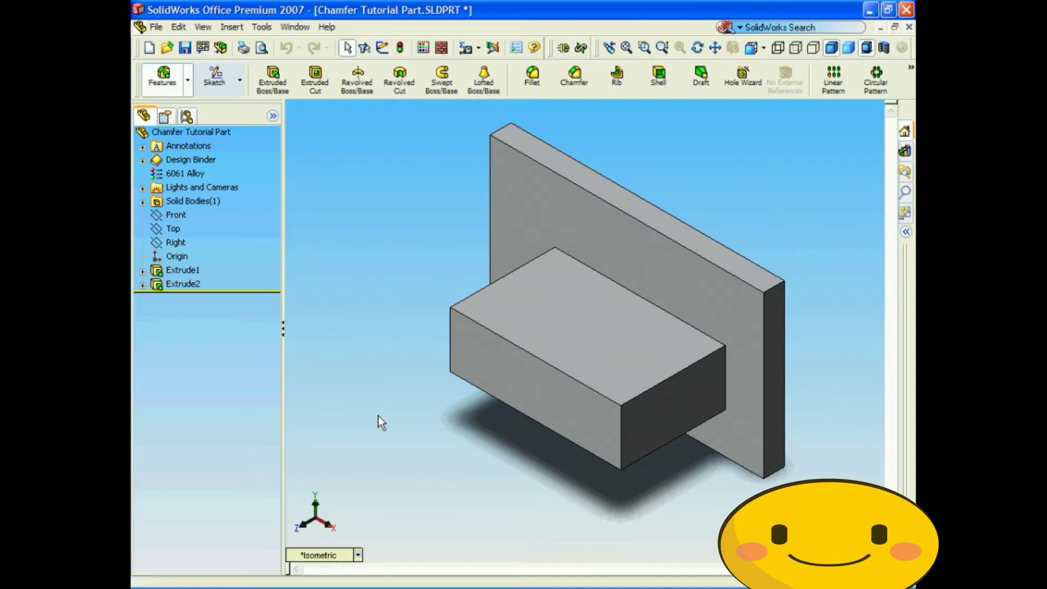
Start a vertex chamfer on the block's upper front-right corner.
click(575, 79)
click(189, 283)
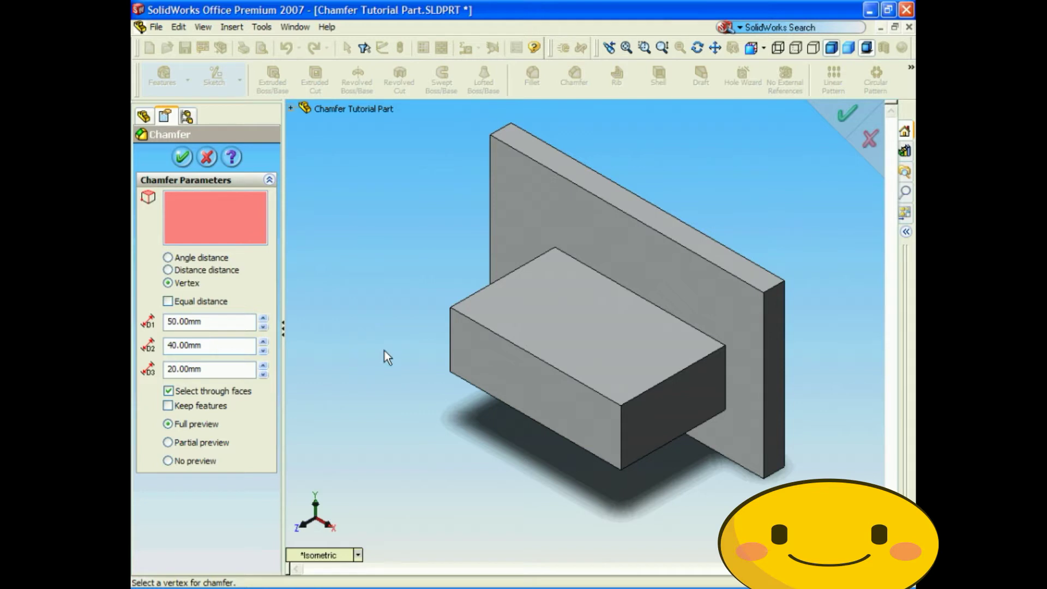
click(621, 405)
Set Distance 1, Distance 2 and Distance 3 to 10 mm each, and apply the corner chamfer.
click(228, 323)
text(10)
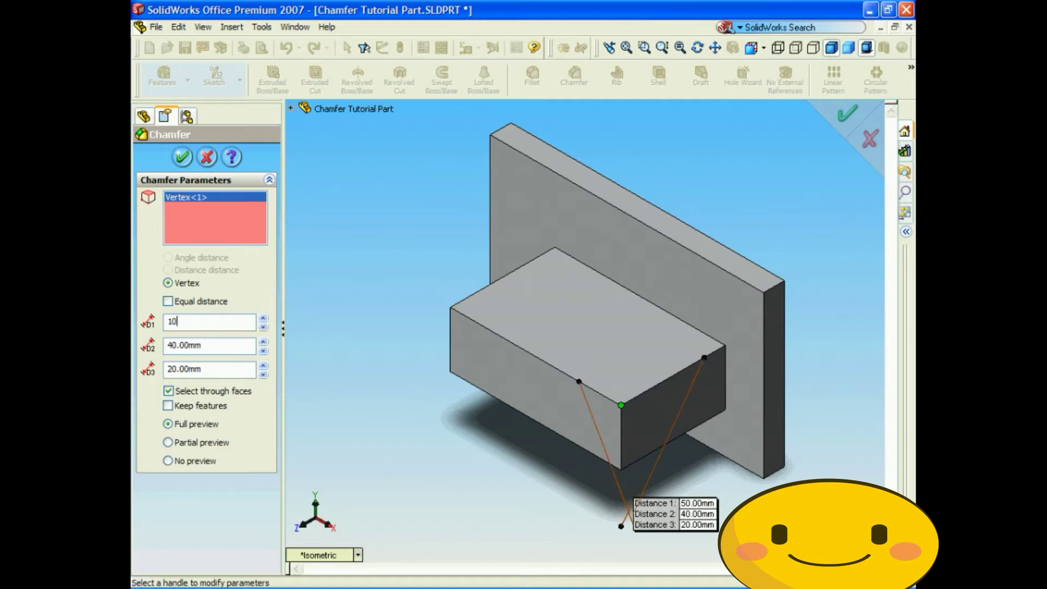
click(207, 345)
text(1)
text(00mm)
click(212, 369)
text(10)
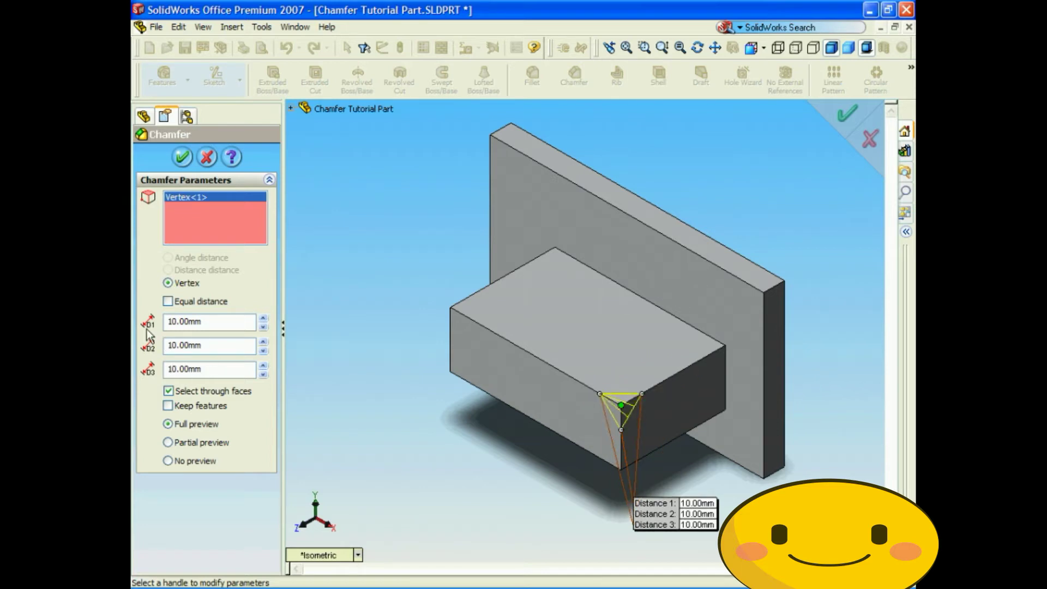
key(Up)
key(Left)
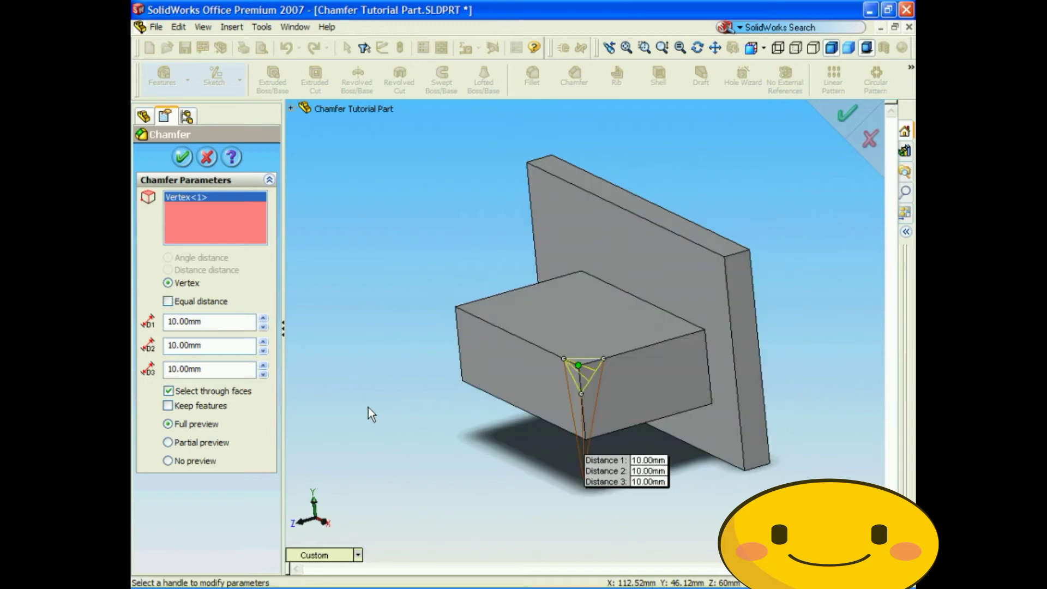
key(Left)
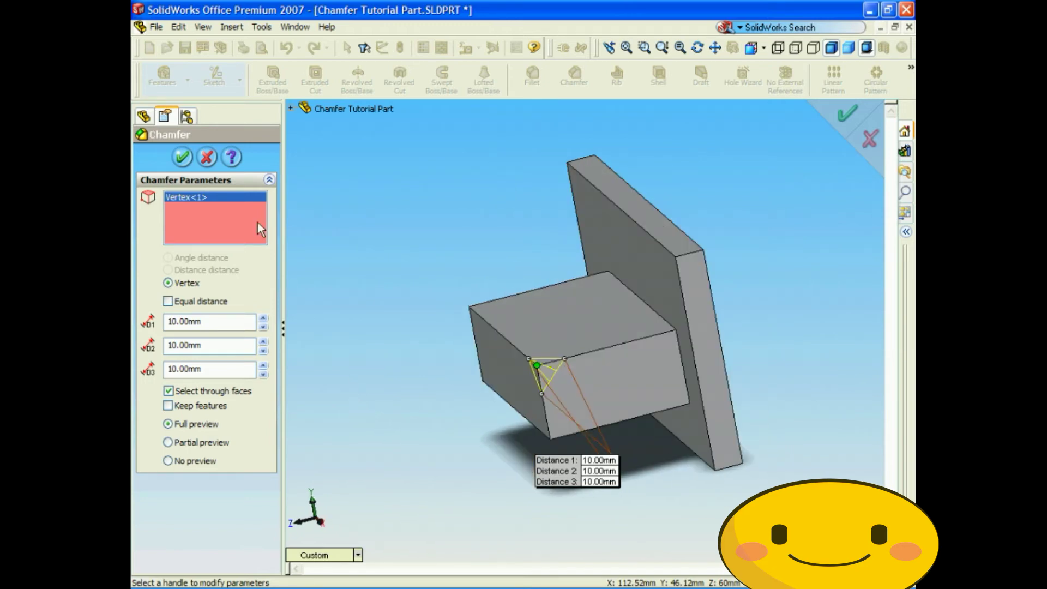
click(183, 158)
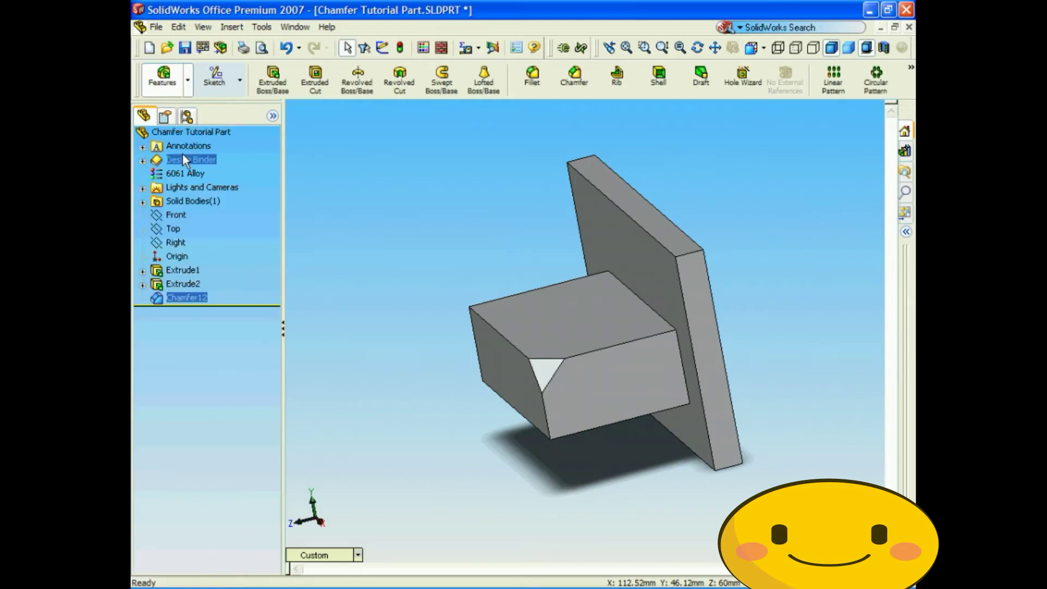
Start another vertex chamfer on the block's upper front-left corner.
key(Left)
key(Left)
key(Left)
key(Left)
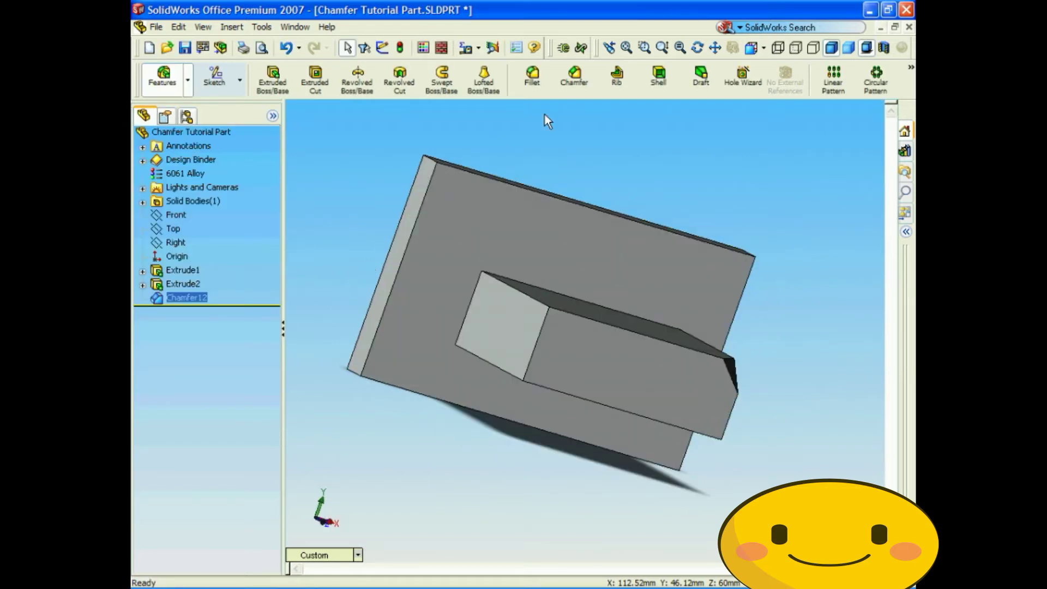
click(574, 77)
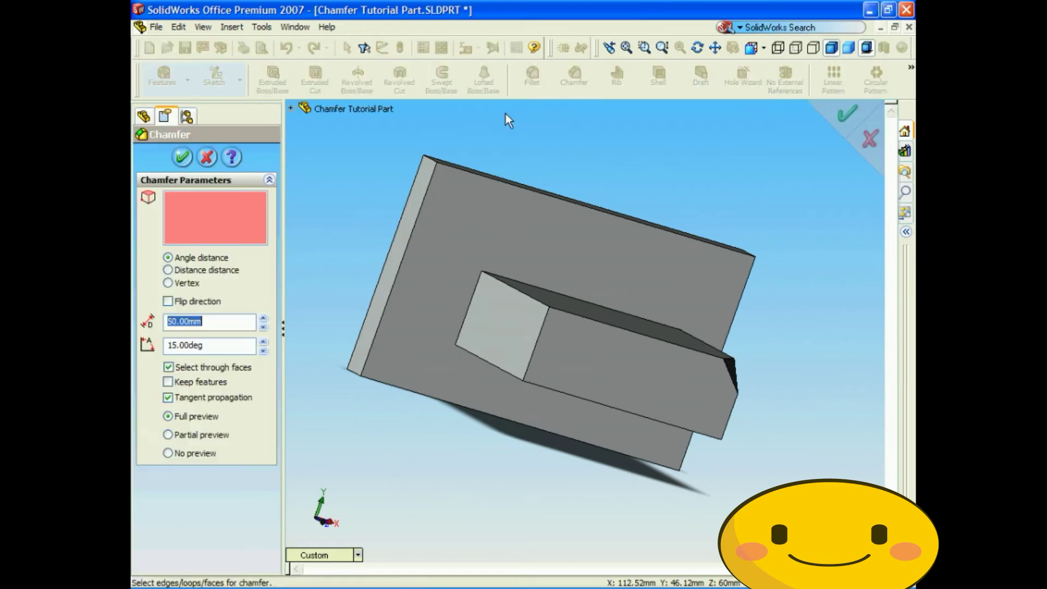
click(168, 282)
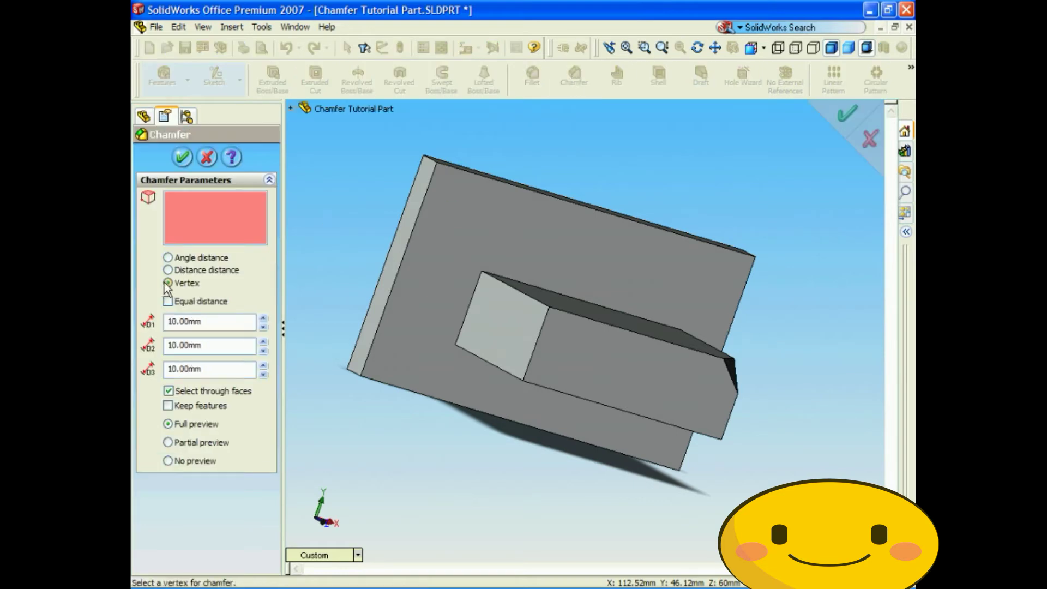
click(548, 308)
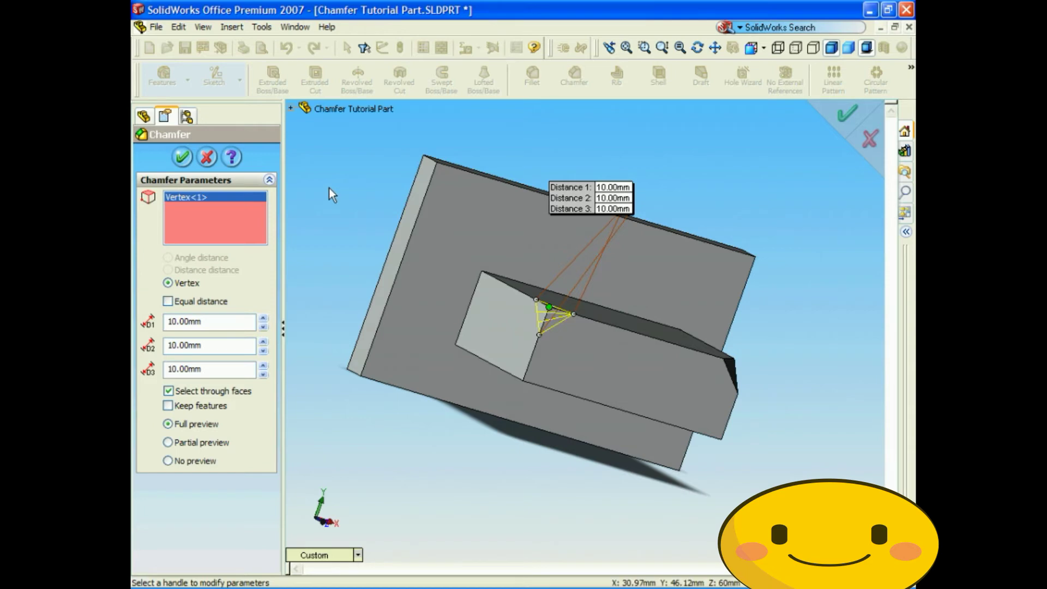
key(Right)
key(Right)
Increase the corner chamfer's Distance 1 to 30 mm and Distances 2 and 3 to 20 mm.
click(263, 318)
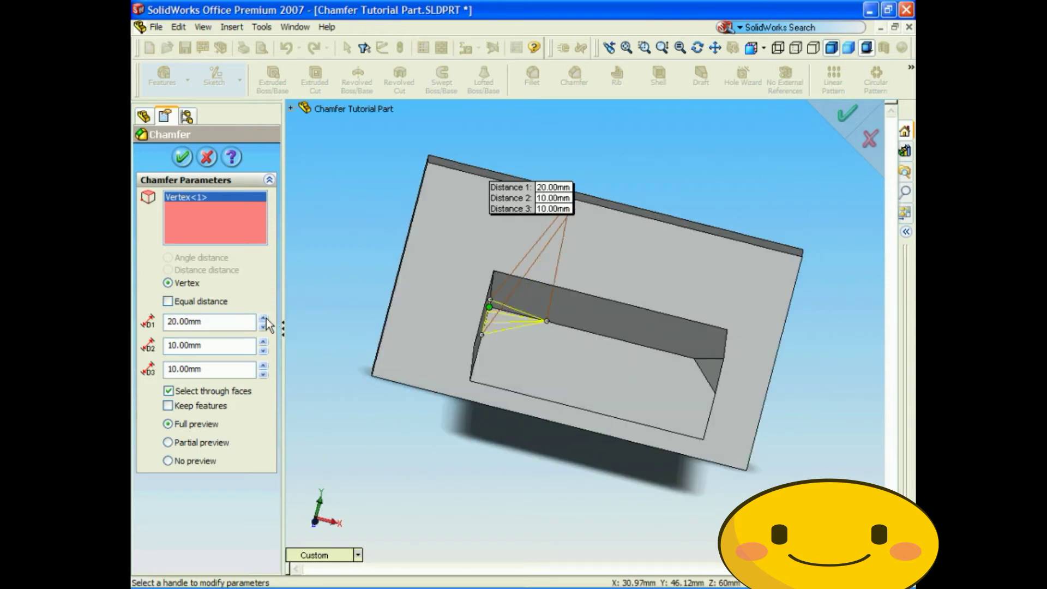
click(264, 318)
click(264, 342)
click(263, 366)
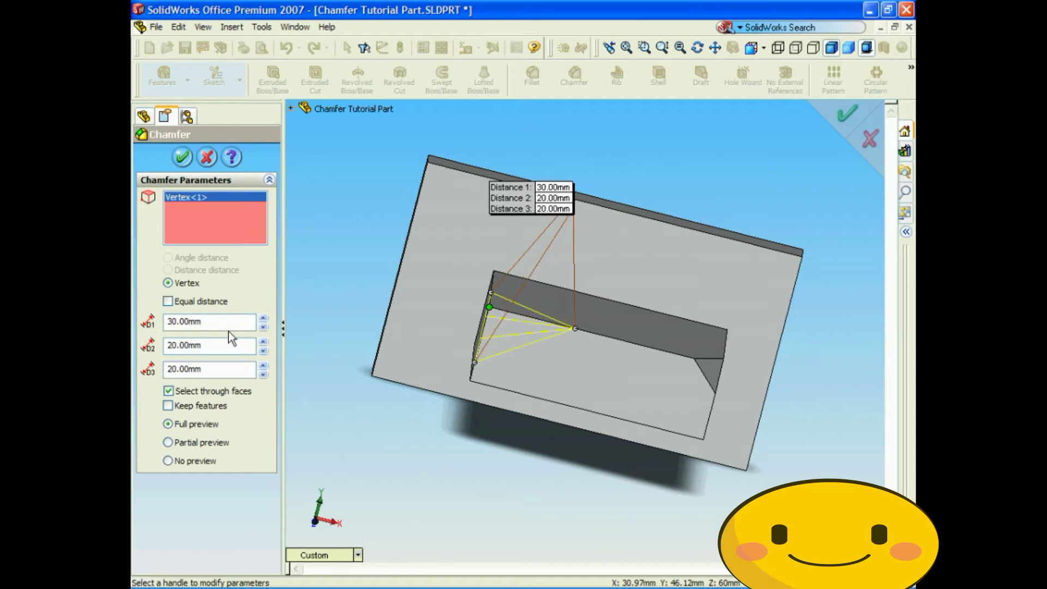
Set the corner chamfer's Distance 1 to 50 mm and Distance 2 to 40 mm, and apply the chamfer.
drag(223, 322, 146, 322)
text(50)
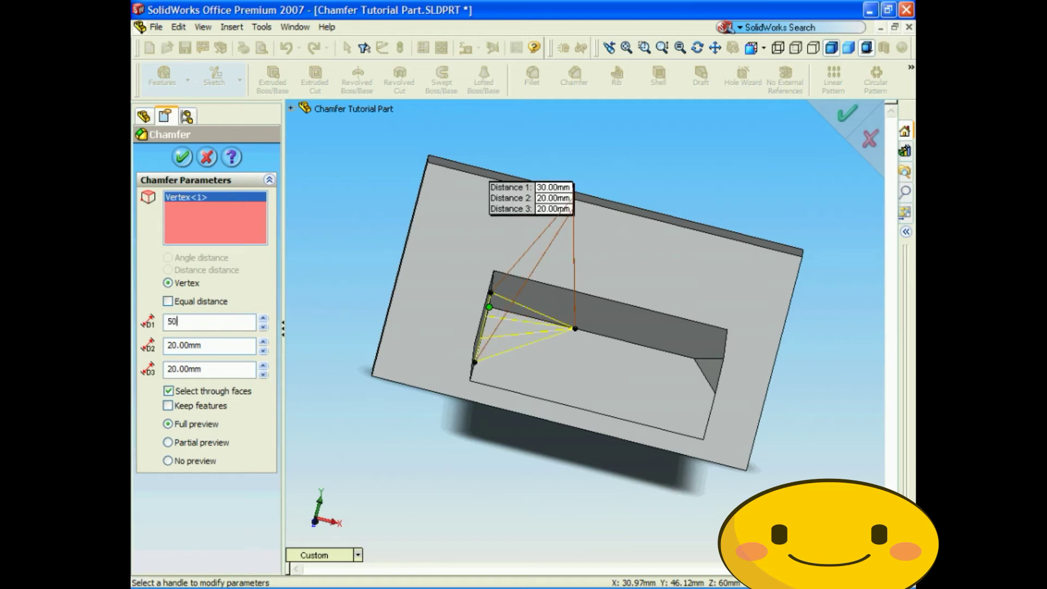
key(Return)
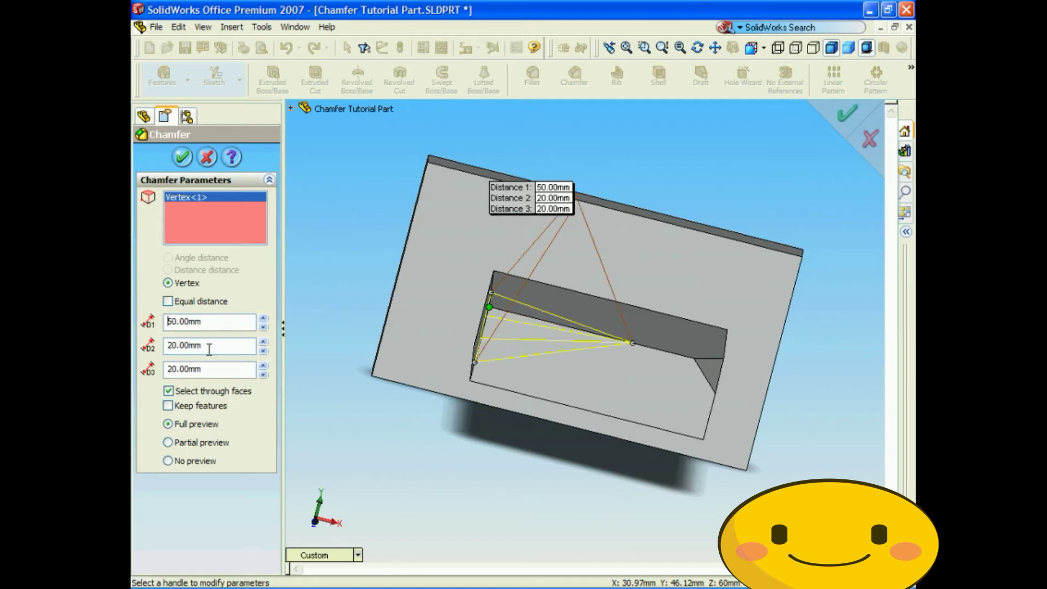
drag(210, 347, 139, 357)
text(40)
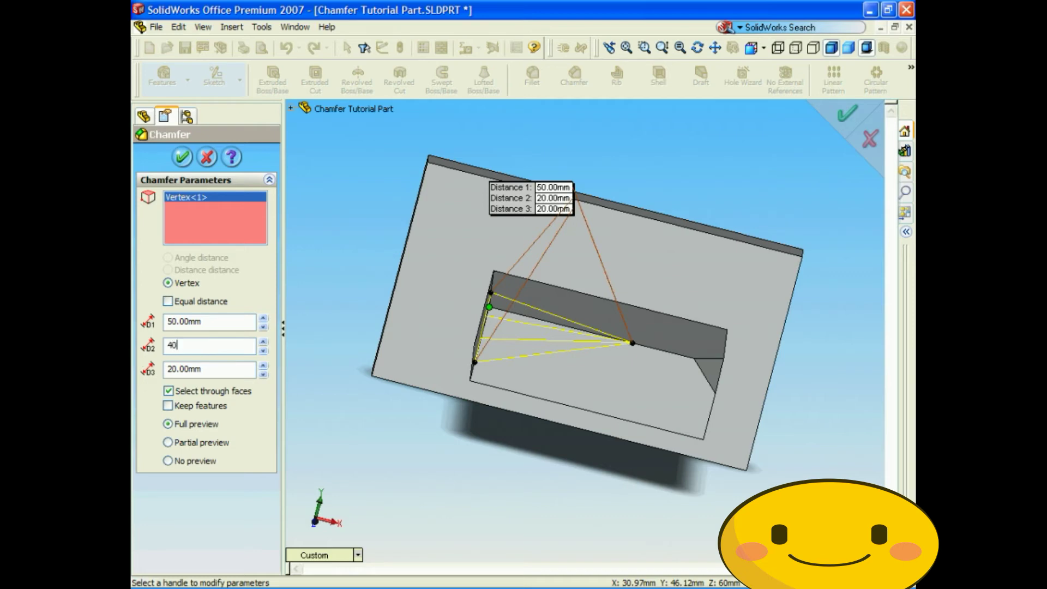
click(202, 368)
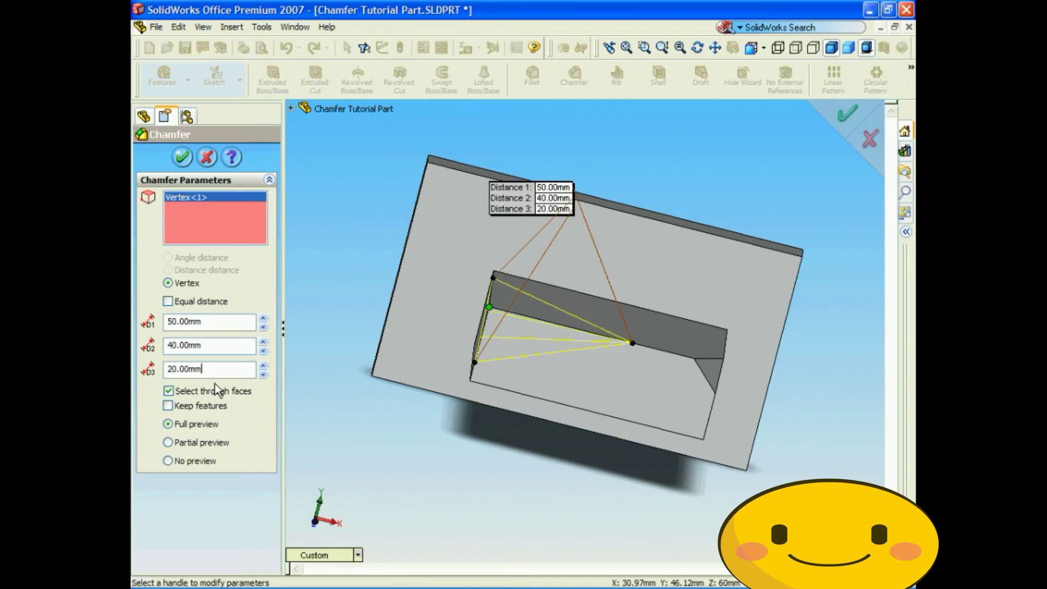
click(183, 157)
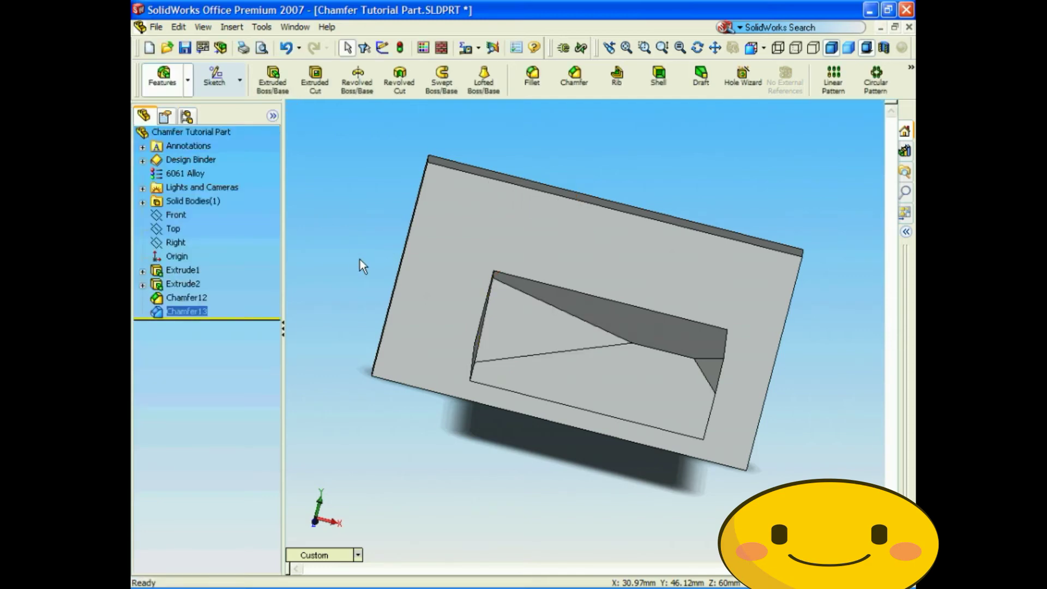
Examine the uneven corner chamfer on the block from several angles, ending on the block's opposite long side.
key(Up)
key(Up)
key(Down)
key(Down)
key(Down)
key(Down)
key(Down)
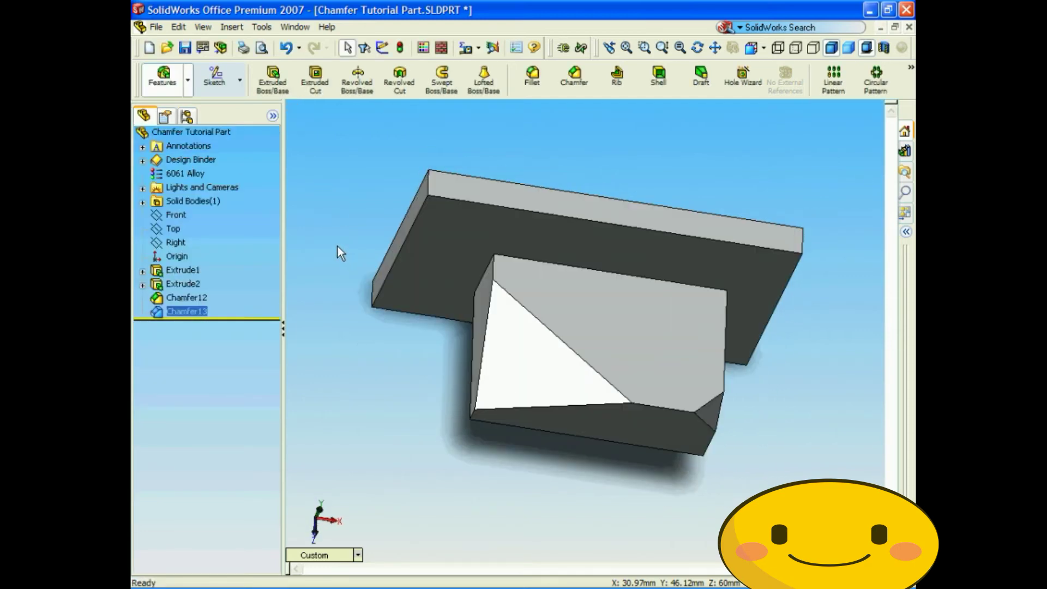
key(Down)
key(Down)
key(Down)
key(Down)
key(Down)
key(Down)
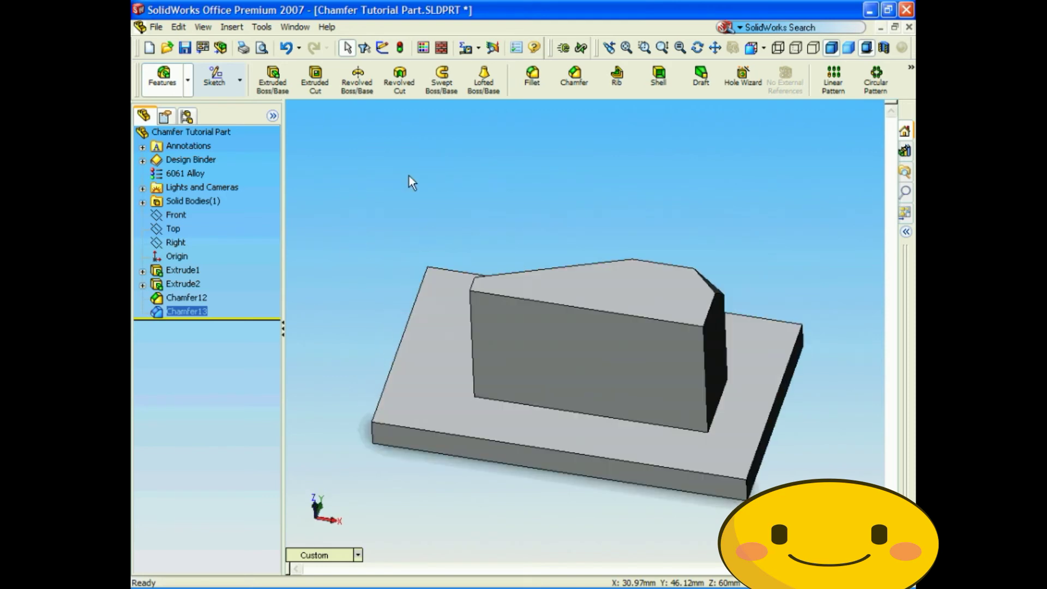
Chamfer the block's near right top corner with the Vertex option, using an equal distance of 10 mm.
click(574, 75)
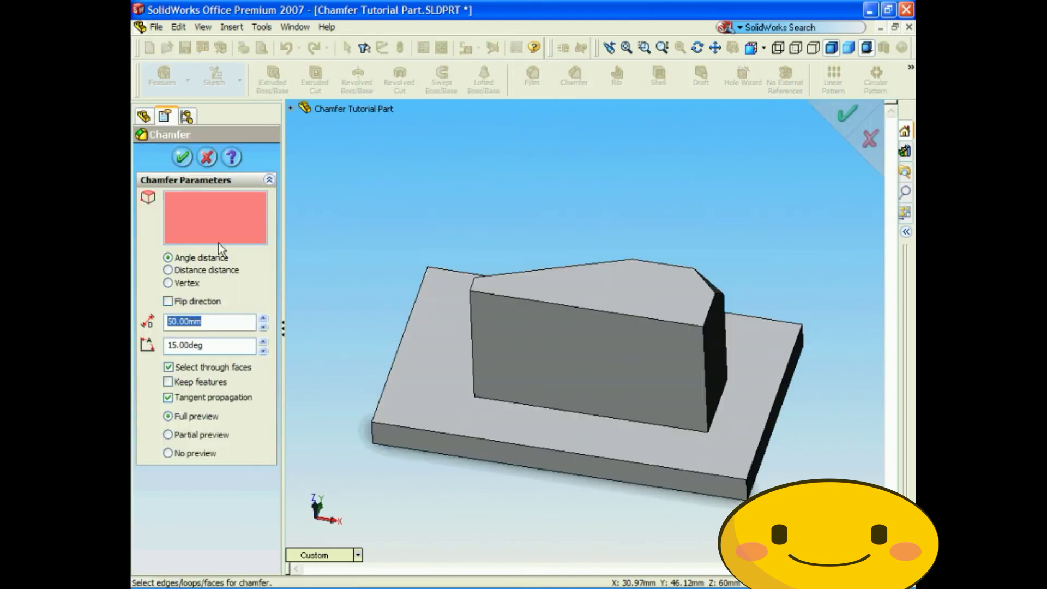
click(168, 282)
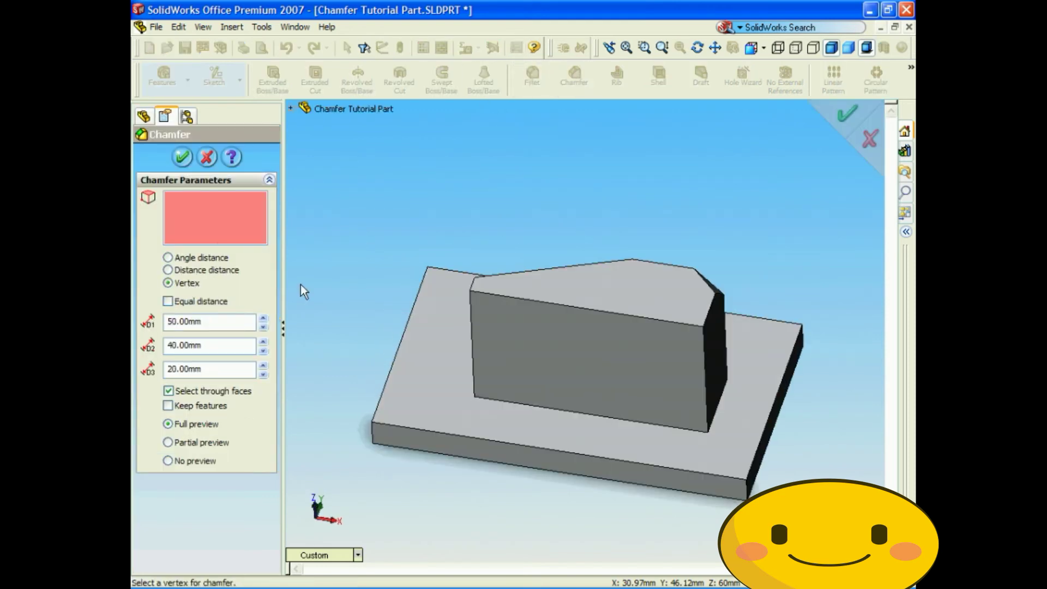
click(702, 327)
double_click(200, 321)
text(10)
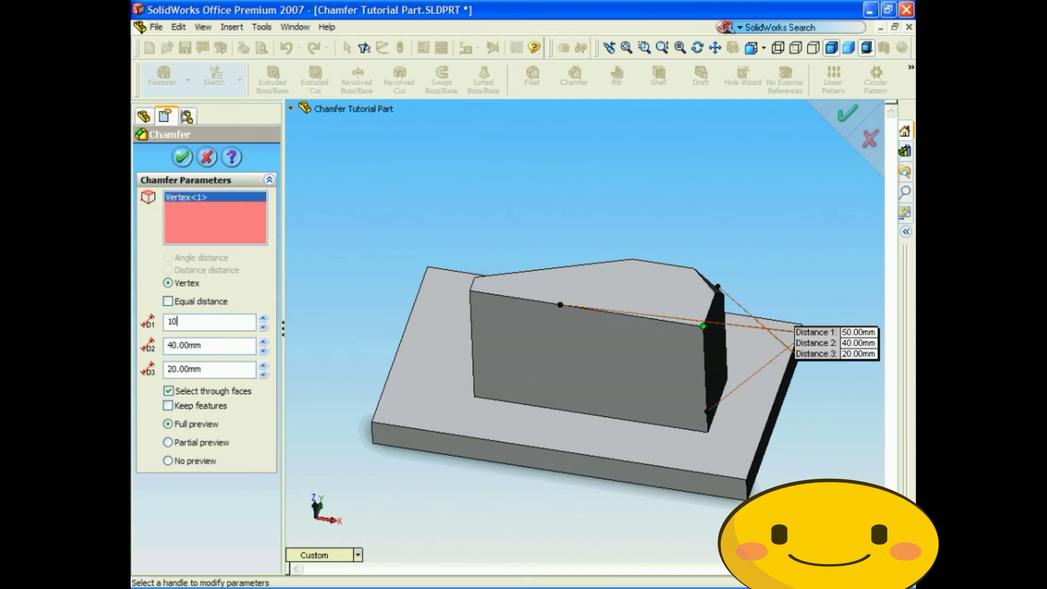
key(Return)
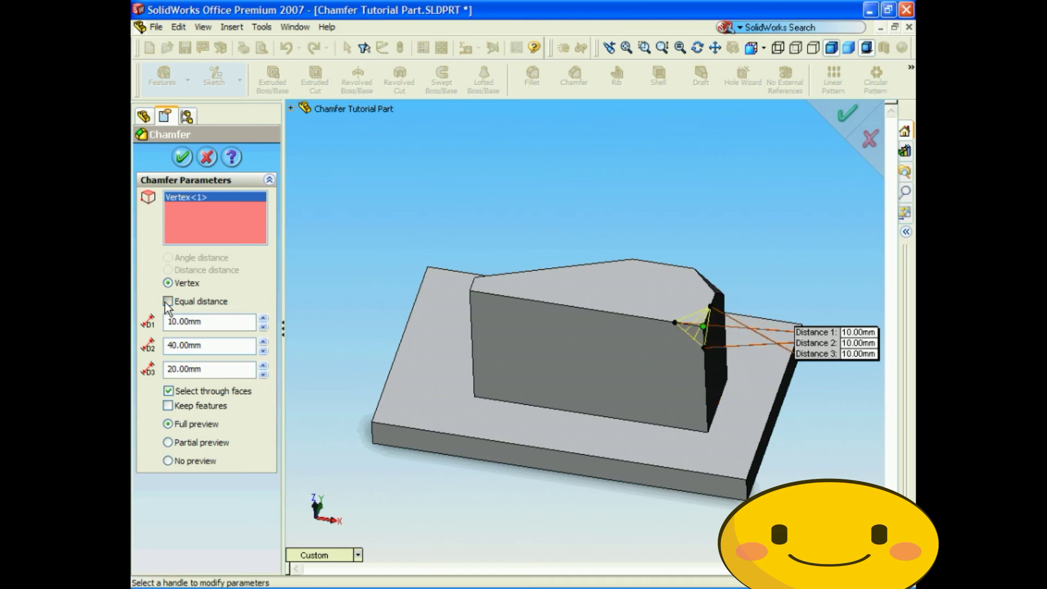
click(165, 302)
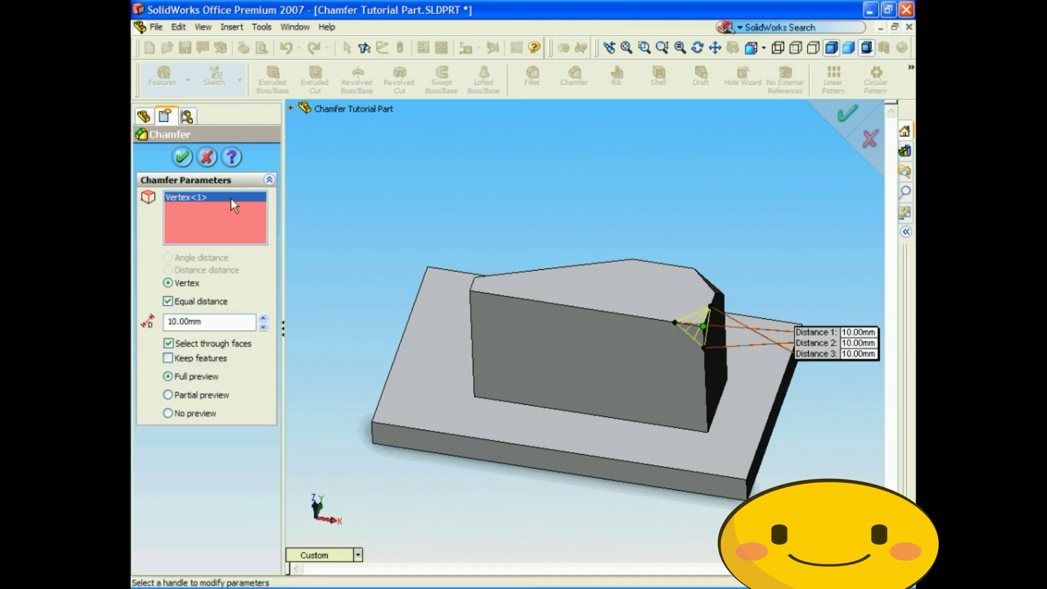
click(182, 158)
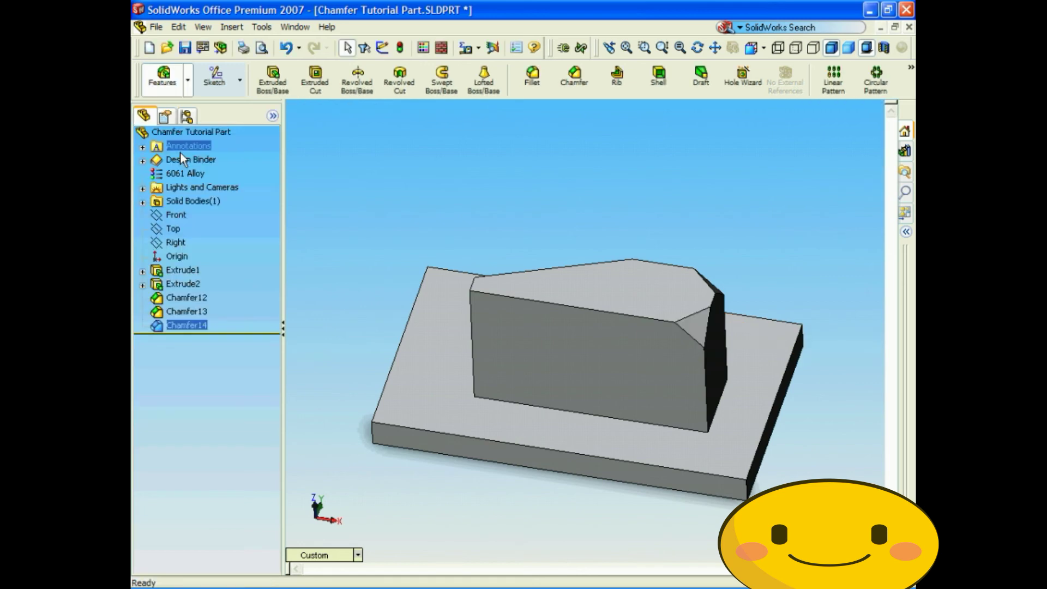
middle_drag(512, 178, 536, 170)
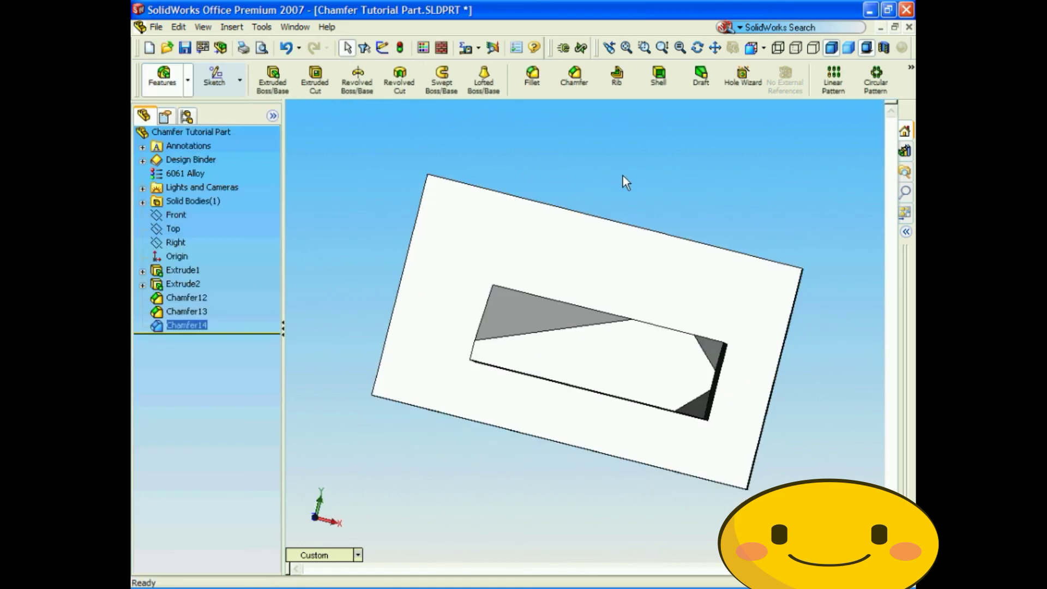
key(ctrl+7)
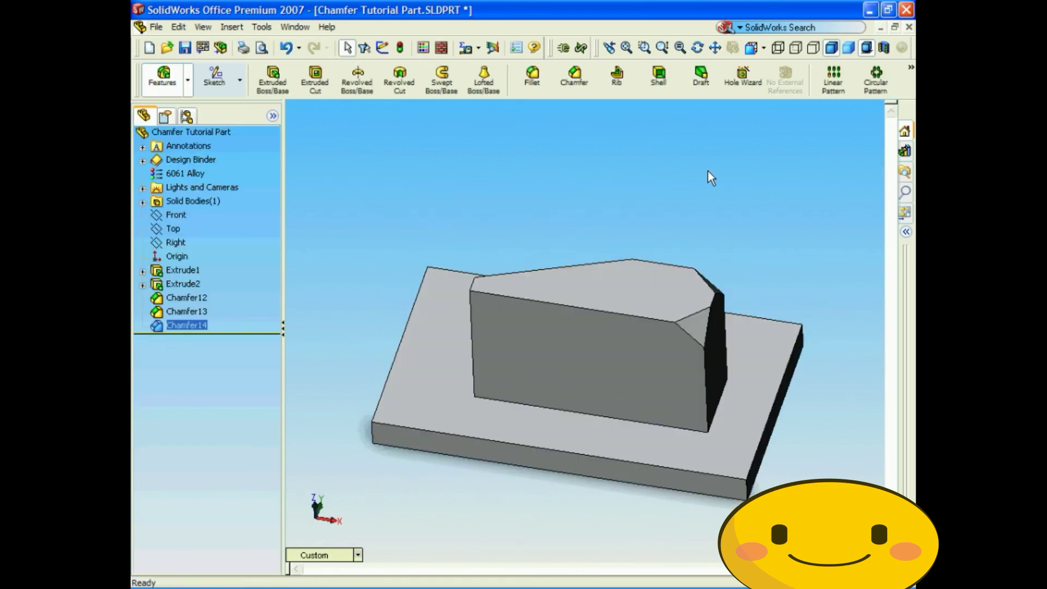